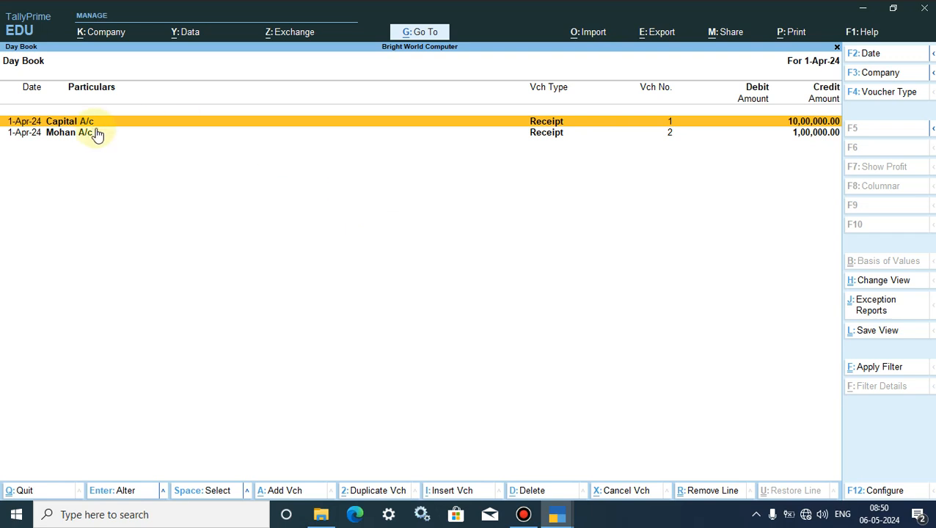
Review the details of both receipt vouchers dated 1-Apr-24 in the Day Book
{"action": "left_click", "coordinate": [550, 126]}
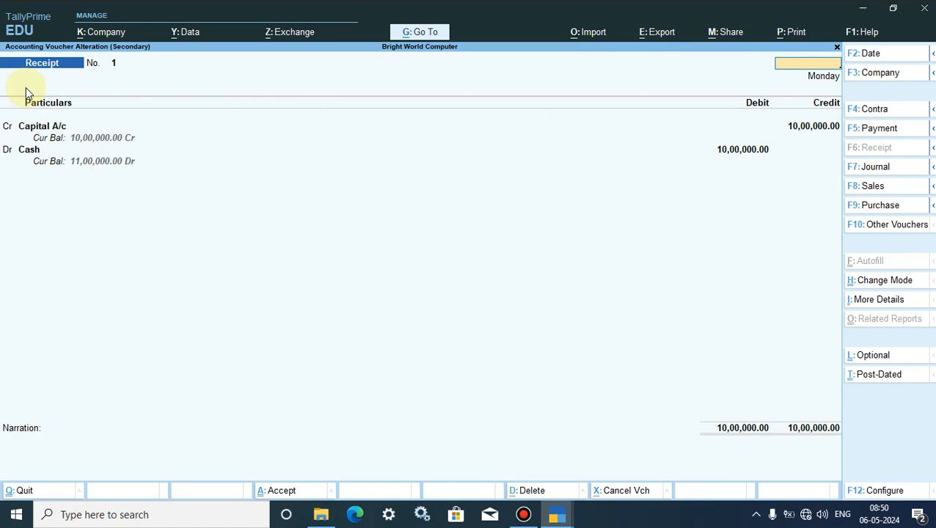
{"action": "key", "text": "Escape"}
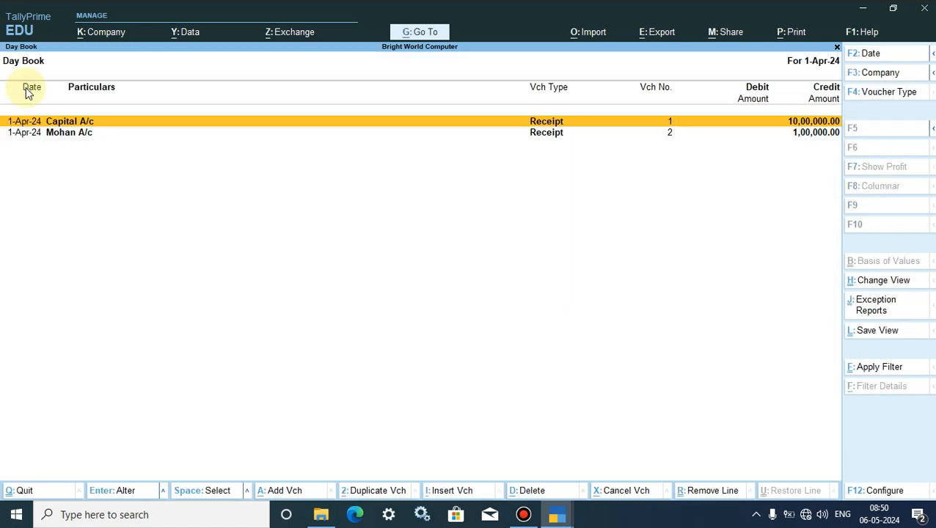
{"action": "left_click", "coordinate": [538, 139]}
{"action": "left_click", "coordinate": [536, 136]}
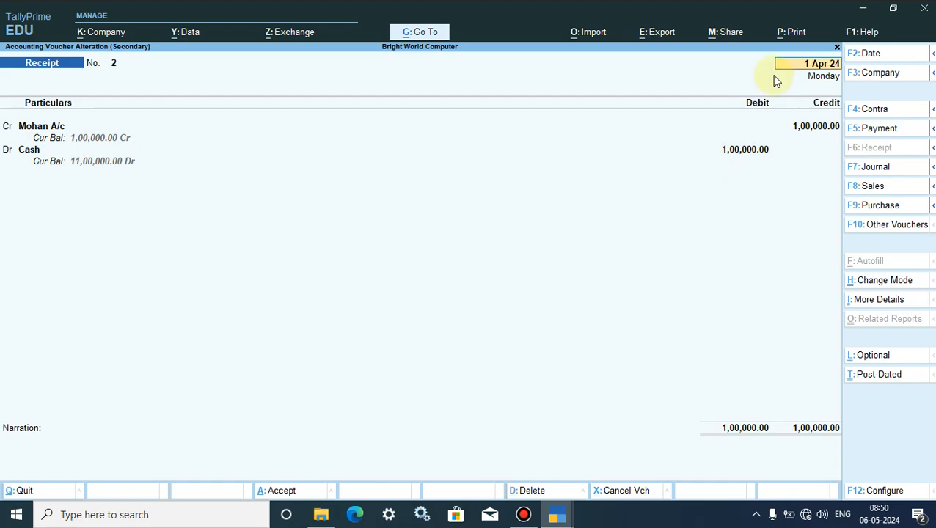
Leave the current company's voucher and switch to the other open TallyPrime window for Bright World Computer Institute 1
{"action": "left_click", "coordinate": [865, 8]}
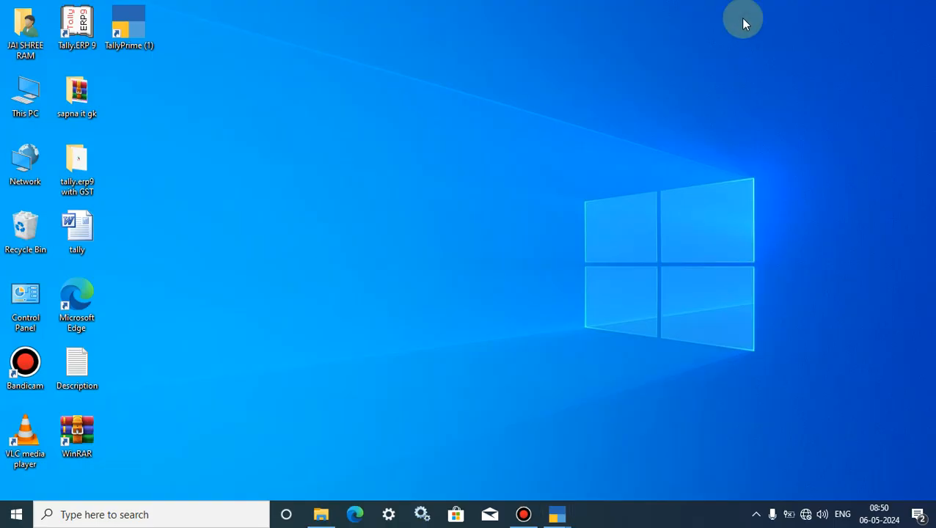
{"action": "right_click", "coordinate": [697, 57]}
{"action": "left_click", "coordinate": [727, 92]}
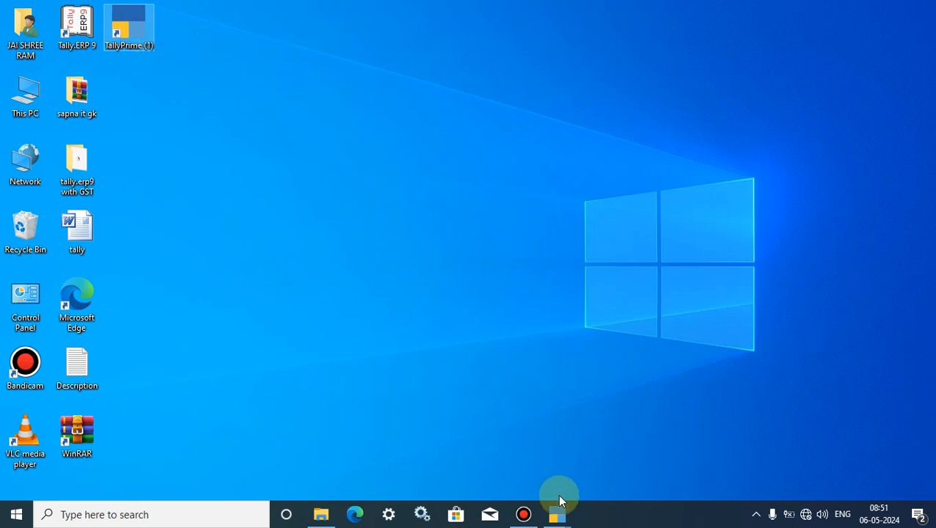
{"action": "mouse_move", "coordinate": [558, 512]}
{"action": "left_click", "coordinate": [506, 458]}
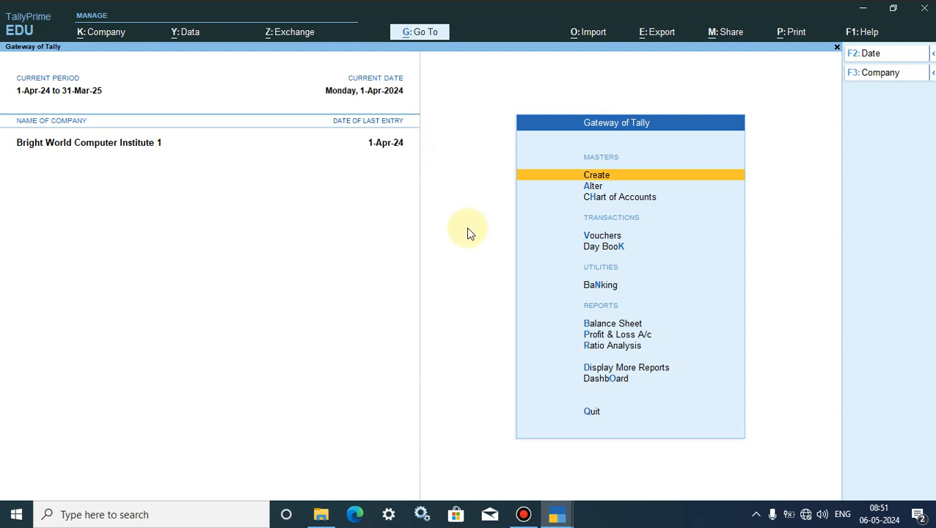
Start a new Receipt voucher and check the credit ledger list for an existing capital account
{"action": "left_click", "coordinate": [600, 241]}
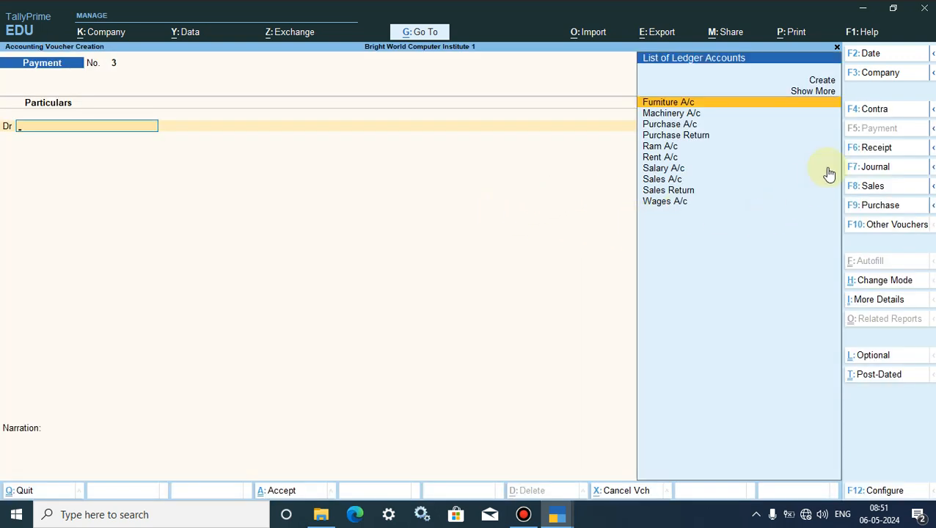
{"action": "left_click", "coordinate": [875, 153]}
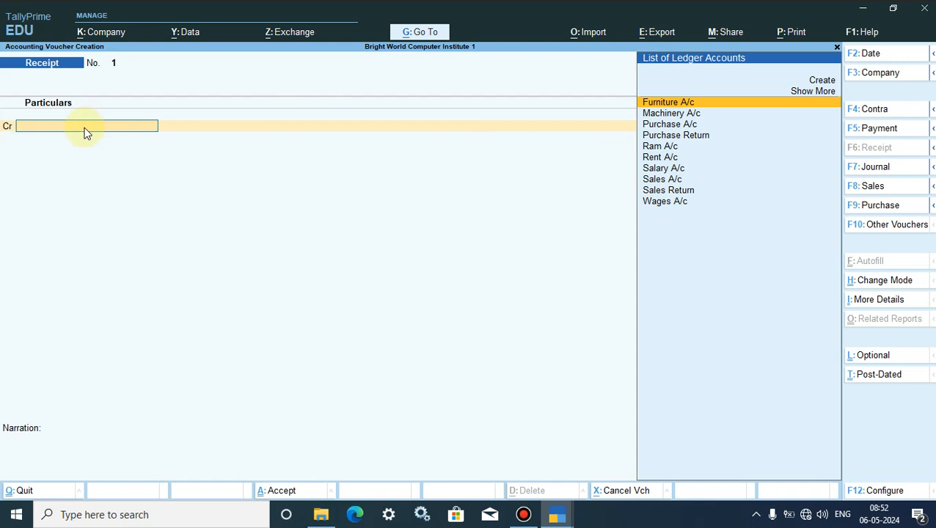
{"action": "type", "text": "Ca"}
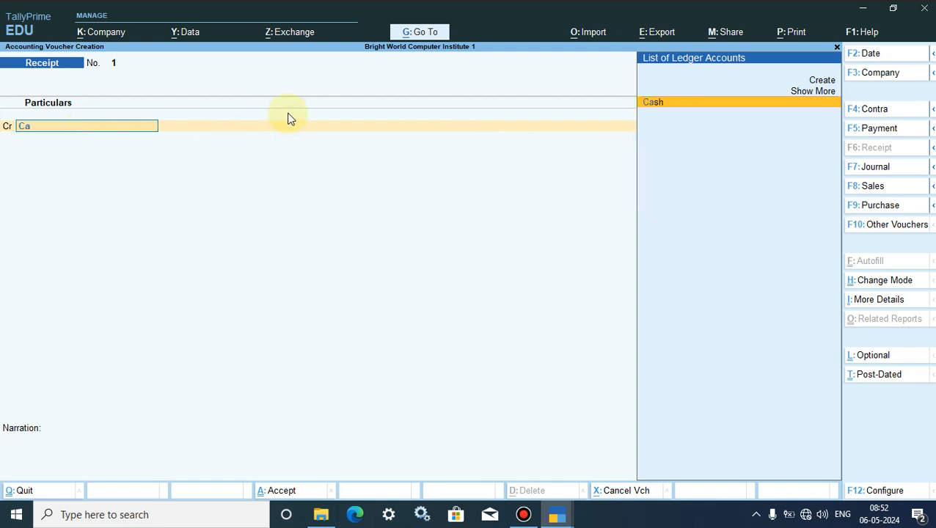
{"action": "key", "text": "BackSpace"}
{"action": "key", "text": "BackSpace"}
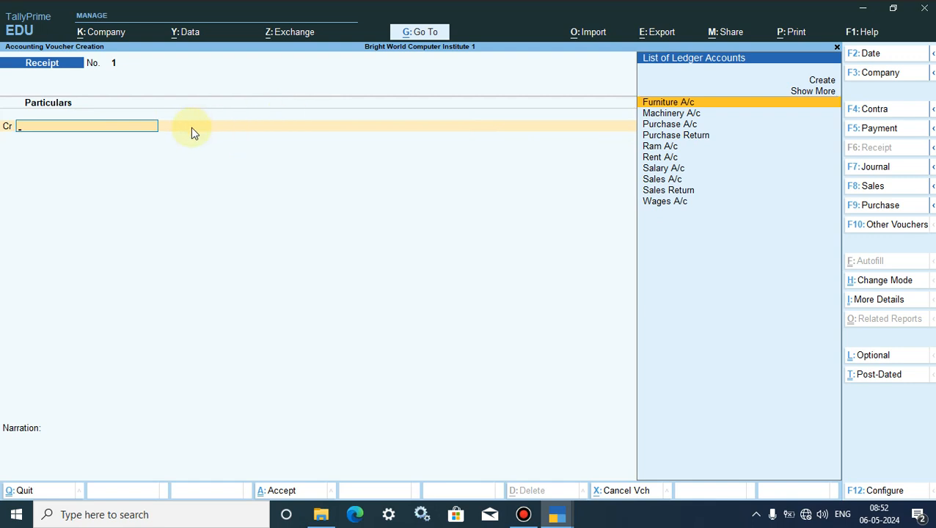
Create a ledger named Capital A/c under the Capital Account group from within the voucher and save it
{"action": "key", "text": "alt+c"}
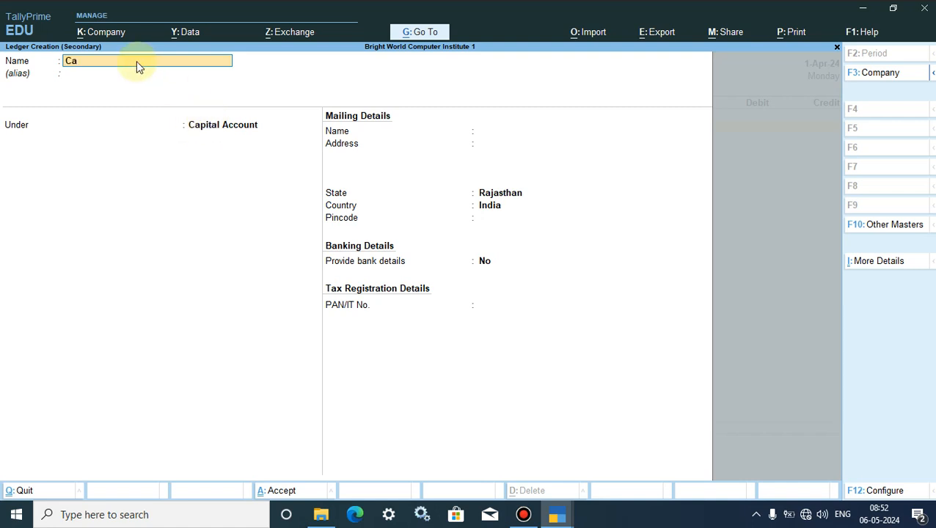
{"action": "type", "text": "Capital A/c"}
{"action": "key", "text": "Return"}
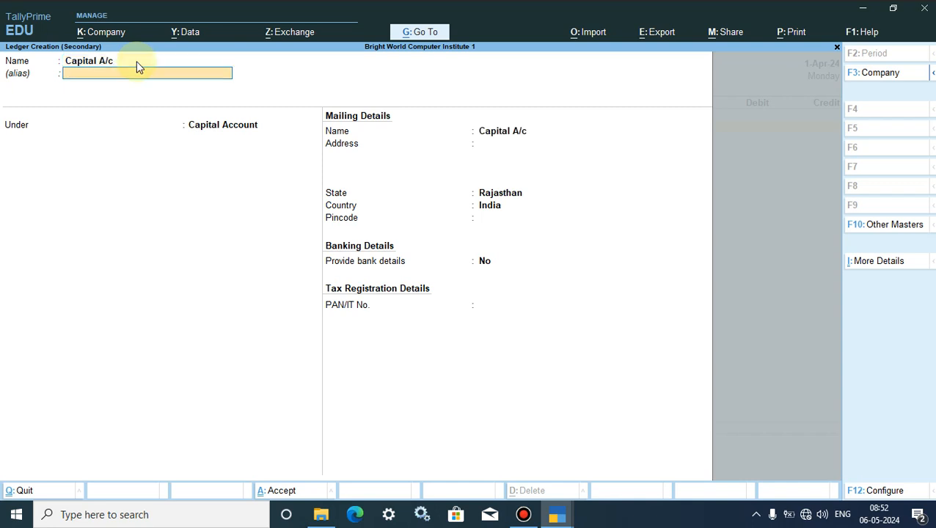
{"action": "key", "text": "Return"}
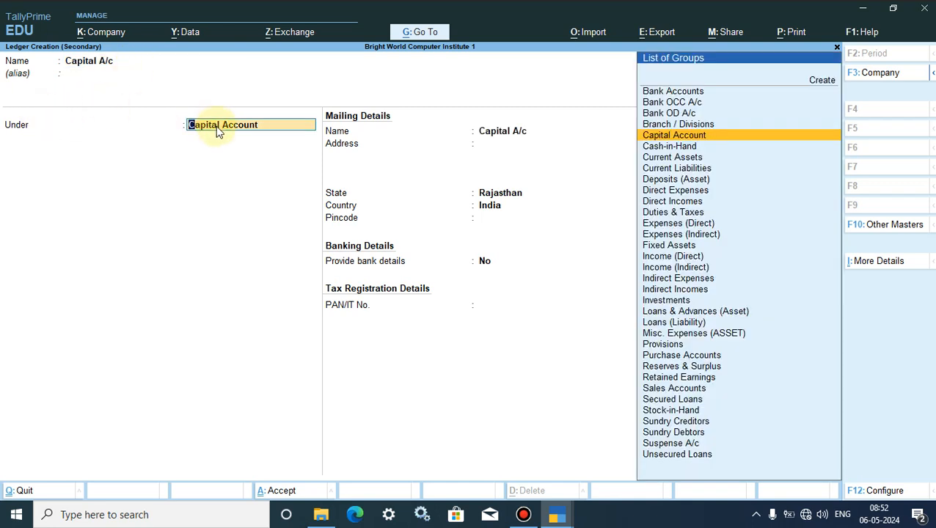
{"action": "key", "text": "Return"}
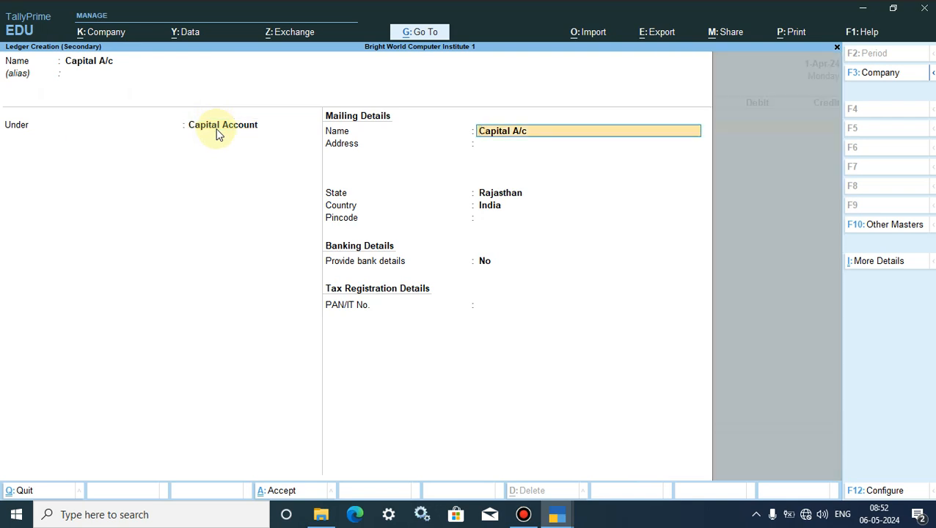
{"action": "left_click", "coordinate": [279, 491]}
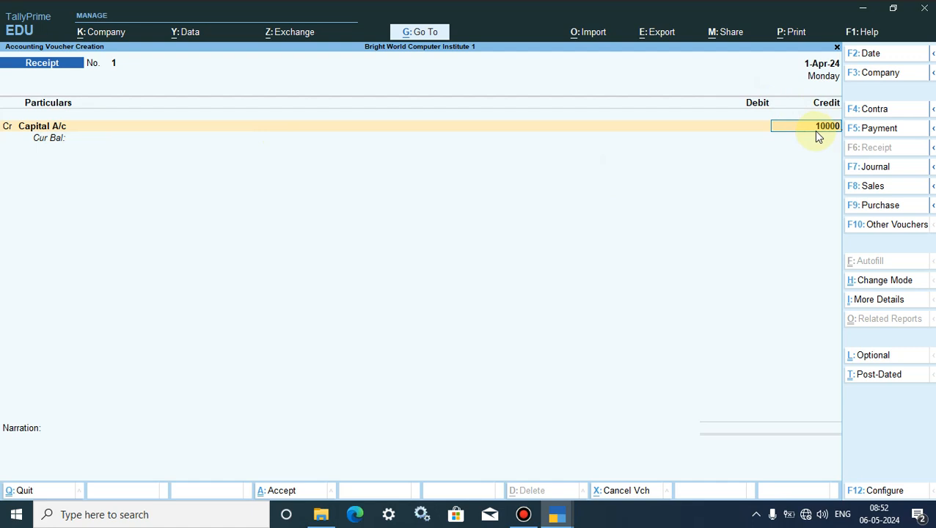
Record 10,00,000 as credit to Capital A/c and debit to Cash, and save the receipt voucher without a narration
{"action": "key", "text": "Return"}
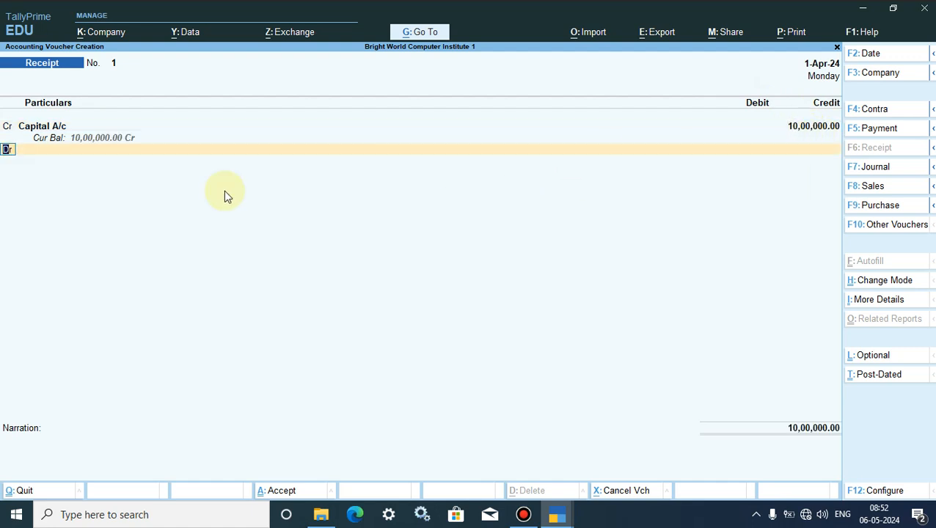
{"action": "left_click", "coordinate": [9, 151]}
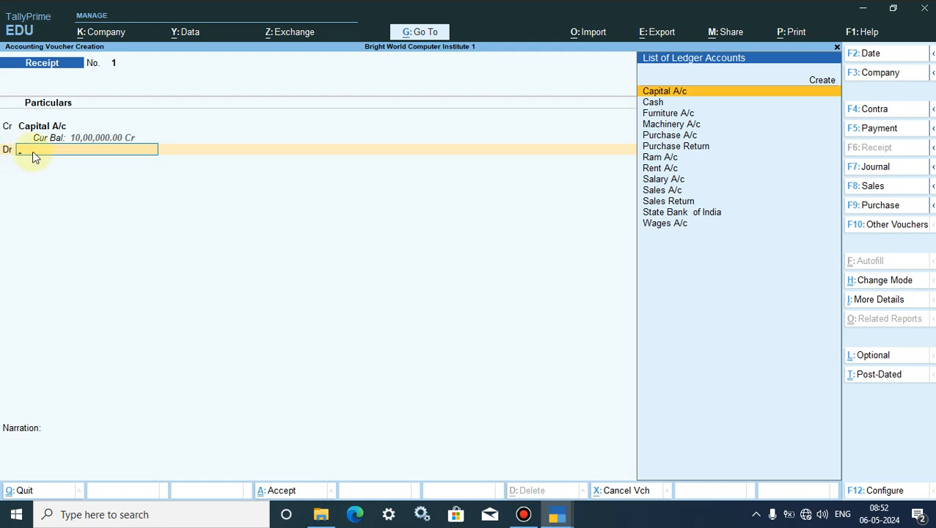
{"action": "type", "text": "Ca"}
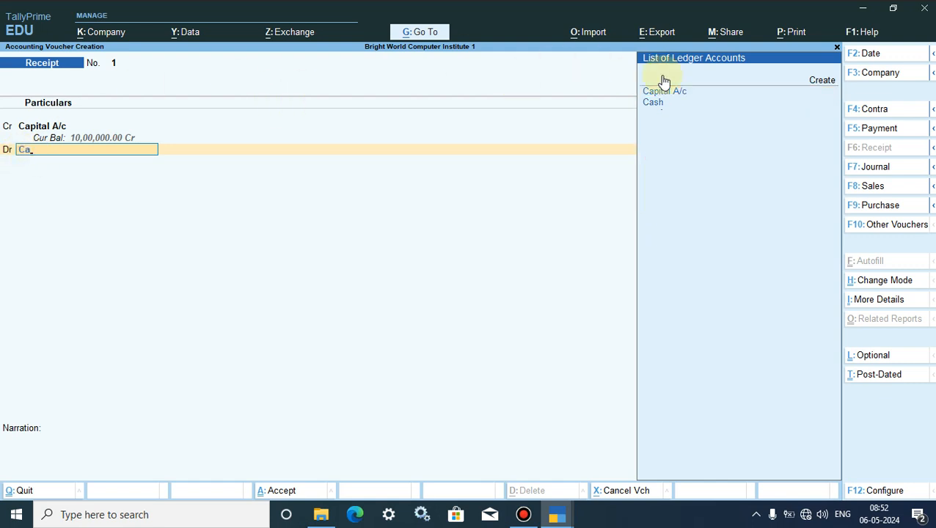
{"action": "left_click", "coordinate": [654, 103]}
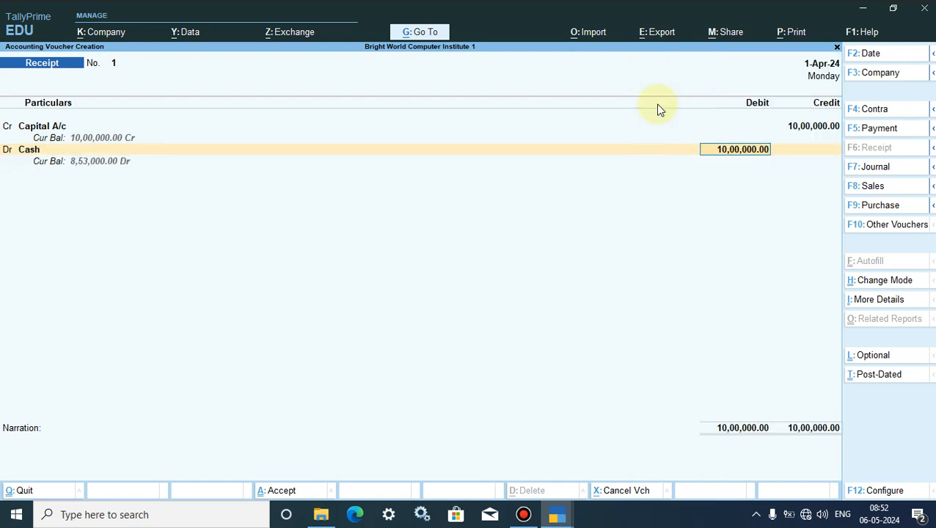
{"action": "key", "text": "Return"}
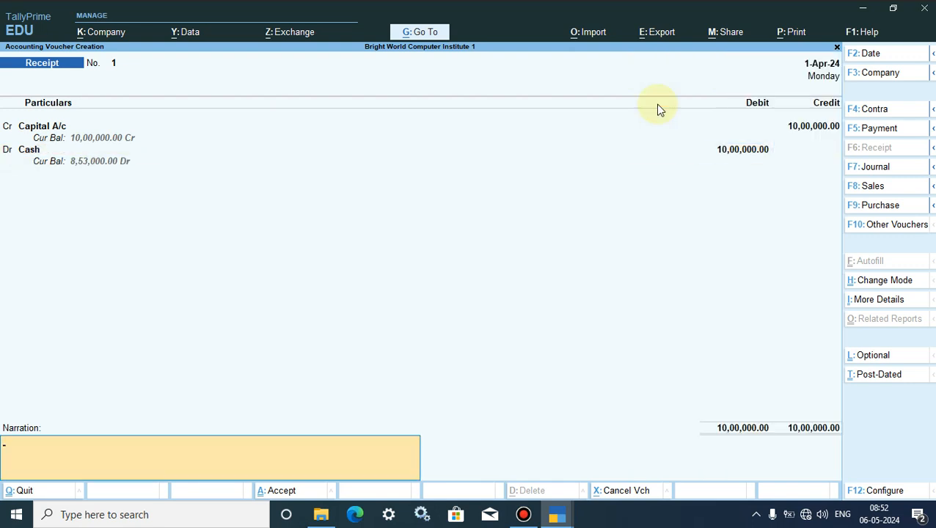
{"action": "key", "text": "Return"}
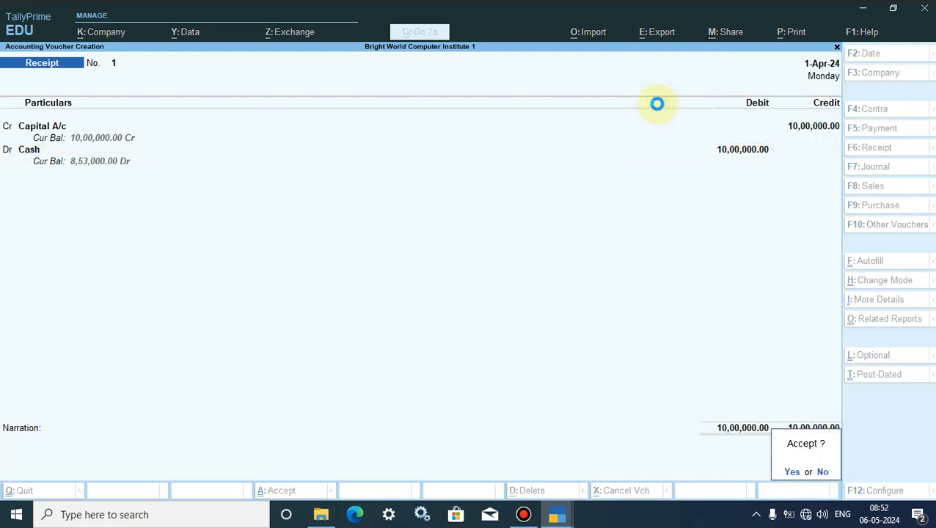
{"action": "key", "text": "Return"}
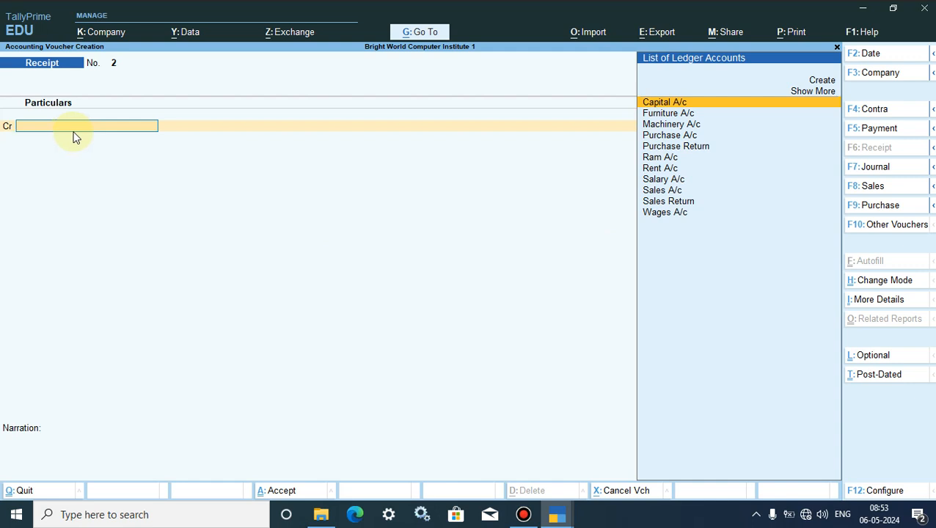
Create a ledger in the party's name from the second receipt voucher's credit line and place it under Sundry Debtors
{"action": "type", "text": "Mo"}
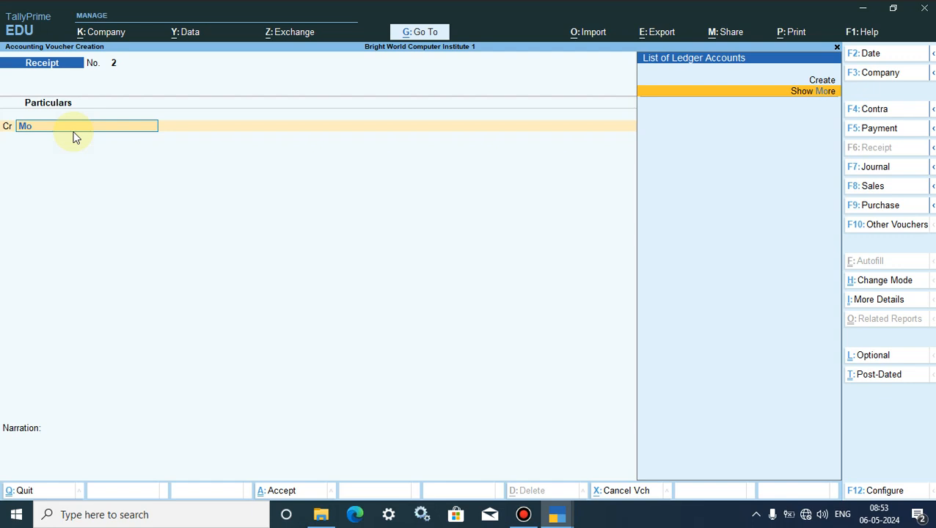
{"action": "key", "text": "BackSpace"}
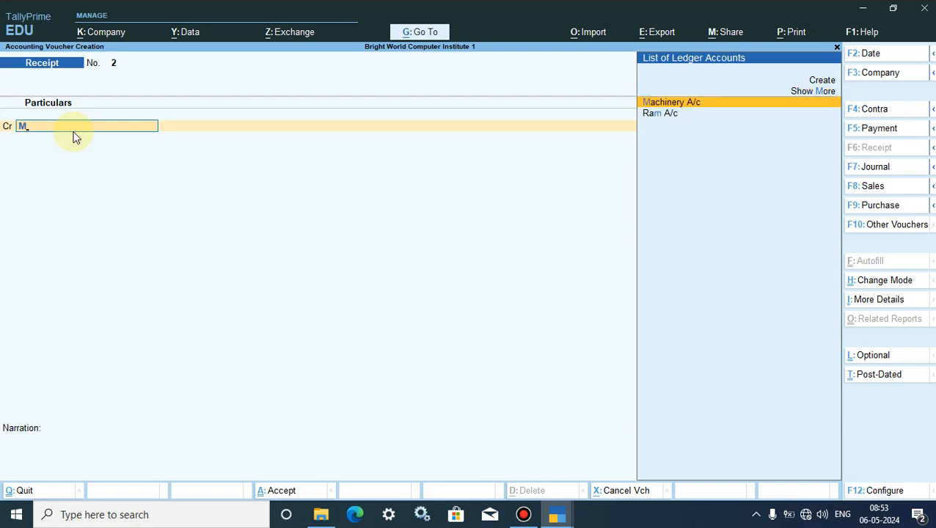
{"action": "key", "text": "BackSpace"}
{"action": "key", "text": "alt+c"}
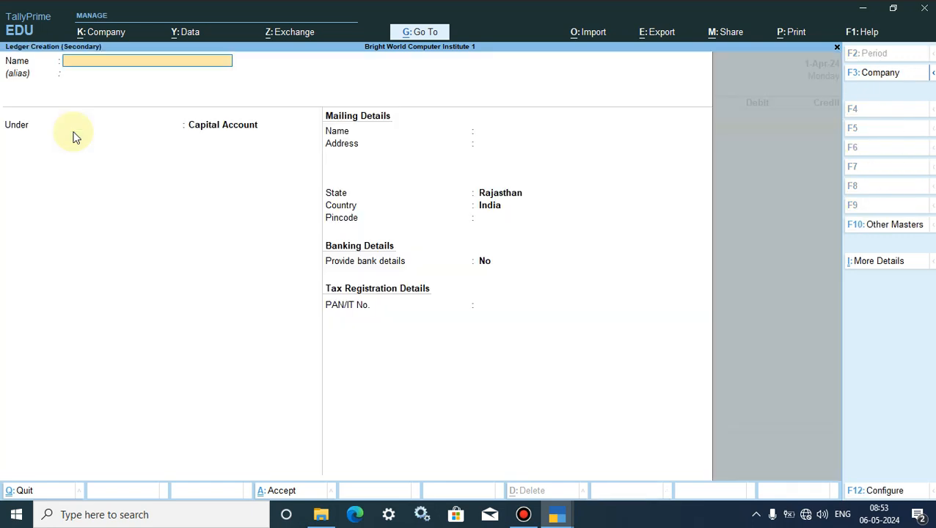
{"action": "type", "text": "Mohan a/c"}
{"action": "key", "text": "Return"}
{"action": "key", "text": "Return"}
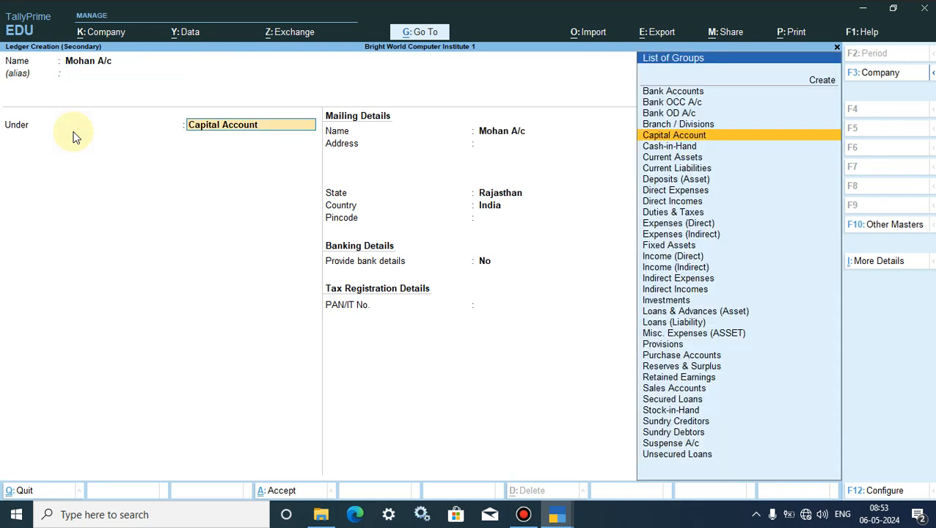
{"action": "type", "text": "Su"}
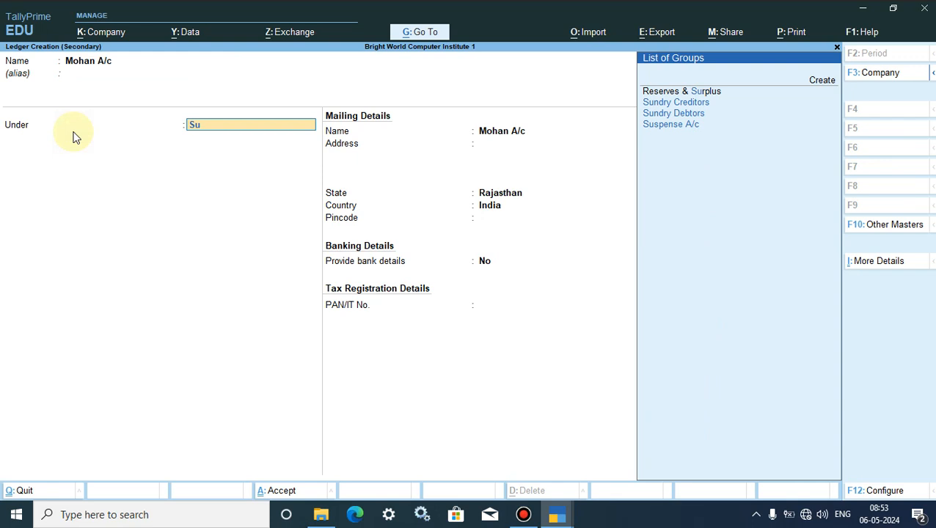
{"action": "left_click", "coordinate": [681, 116]}
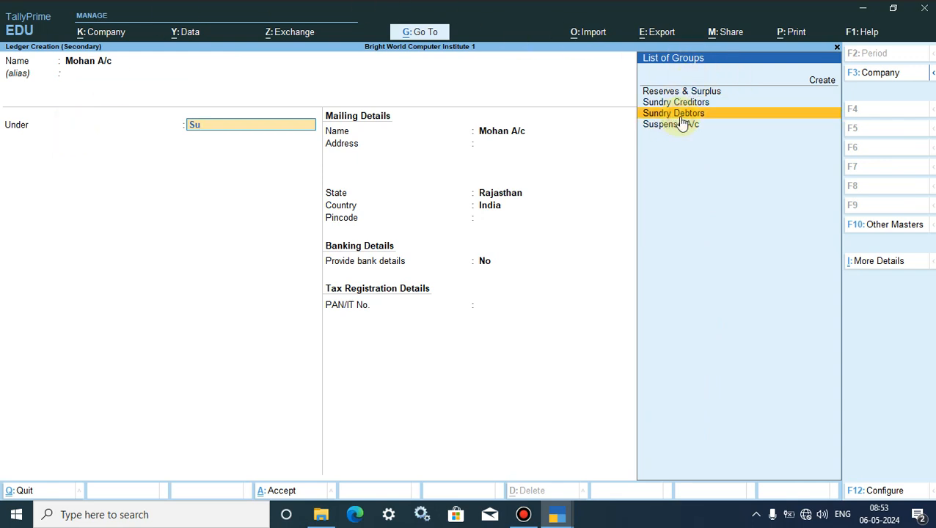
{"action": "left_click", "coordinate": [681, 122]}
Enter the party's mailing address and postal code in the ledger and save it into the voucher's credit line
{"action": "left_click", "coordinate": [588, 144]}
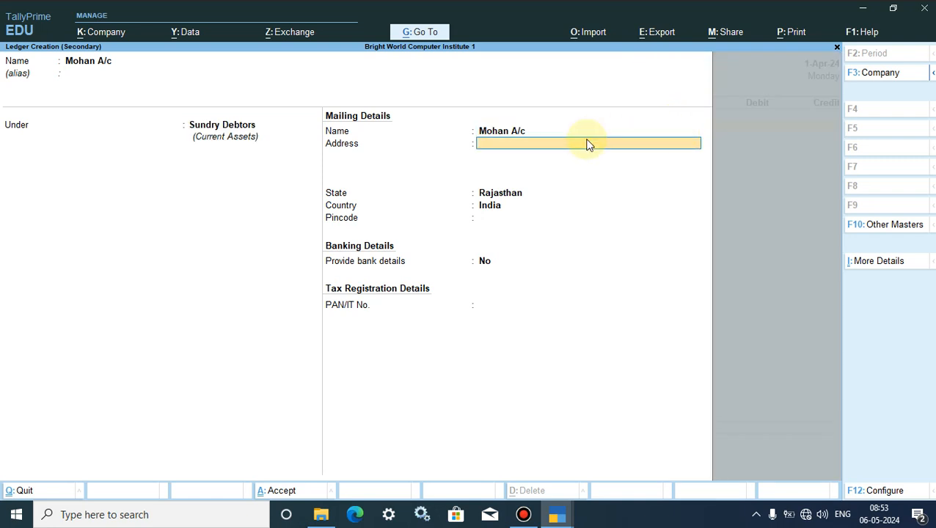
{"action": "type", "text": "Alwar"}
{"action": "key", "text": "Return"}
{"action": "key", "text": "Return"}
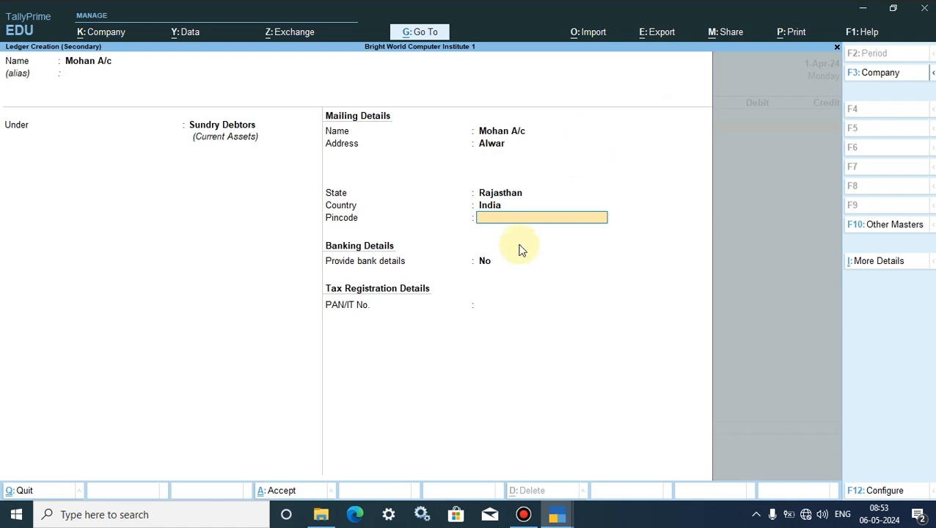
{"action": "type", "text": "301001"}
{"action": "key", "text": "Return"}
{"action": "key", "text": "Return"}
{"action": "key", "text": "Return"}
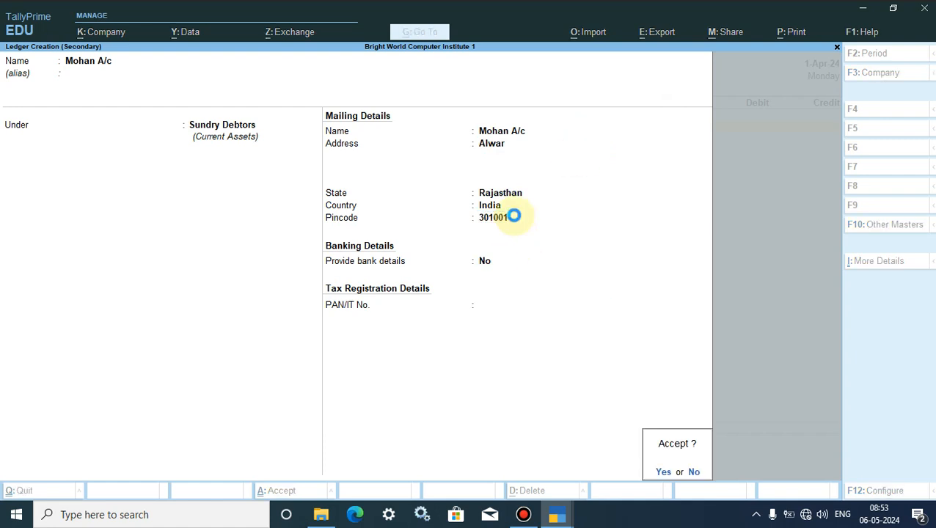
{"action": "key", "text": "Return"}
{"action": "key", "text": "Return"}
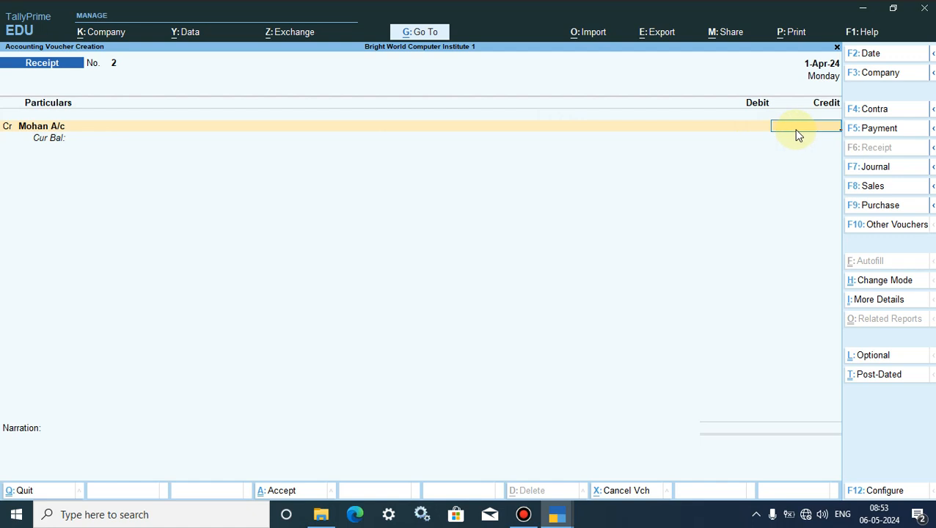
Record 1,00,000 as credit to the debtor's ledger and debit to Cash, and save receipt voucher 2 without a narration
{"action": "type", "text": "100000"}
{"action": "key", "text": "Return"}
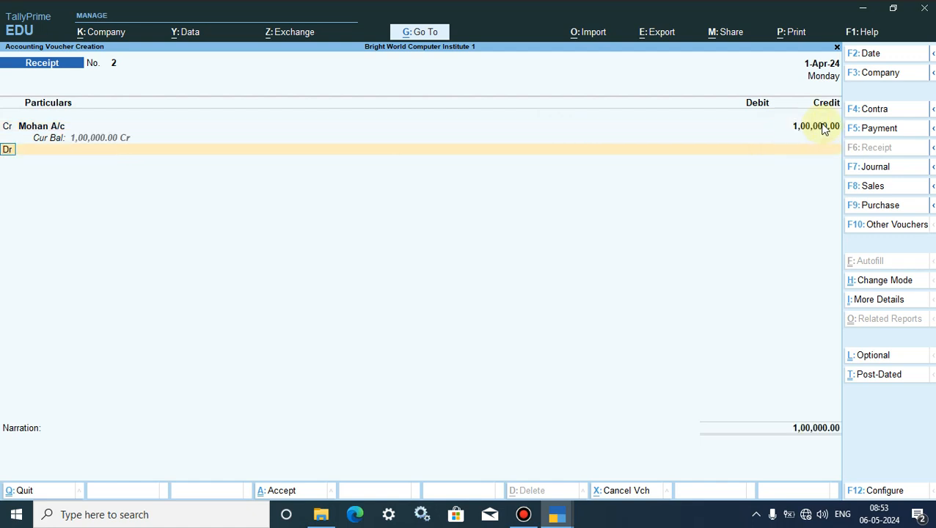
{"action": "key", "text": "Return"}
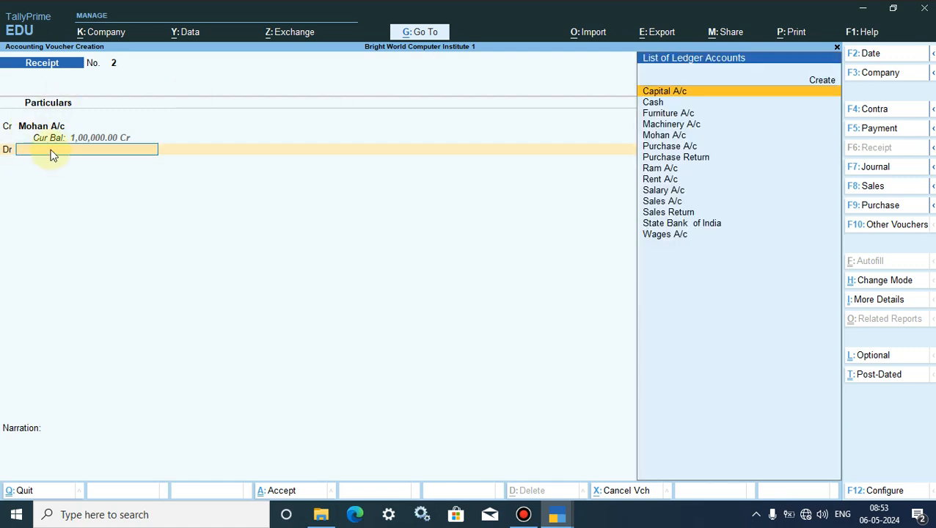
{"action": "type", "text": "Ca"}
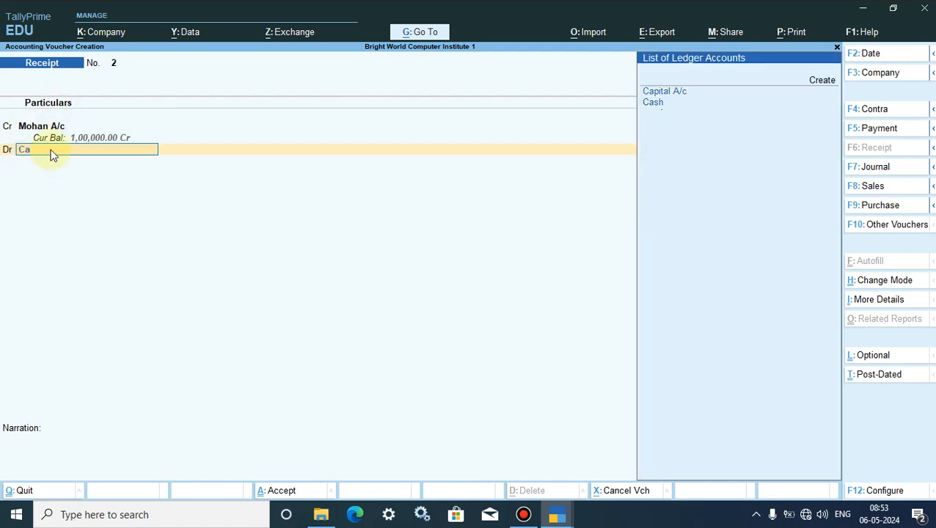
{"action": "key", "text": "Down"}
{"action": "key", "text": "Return"}
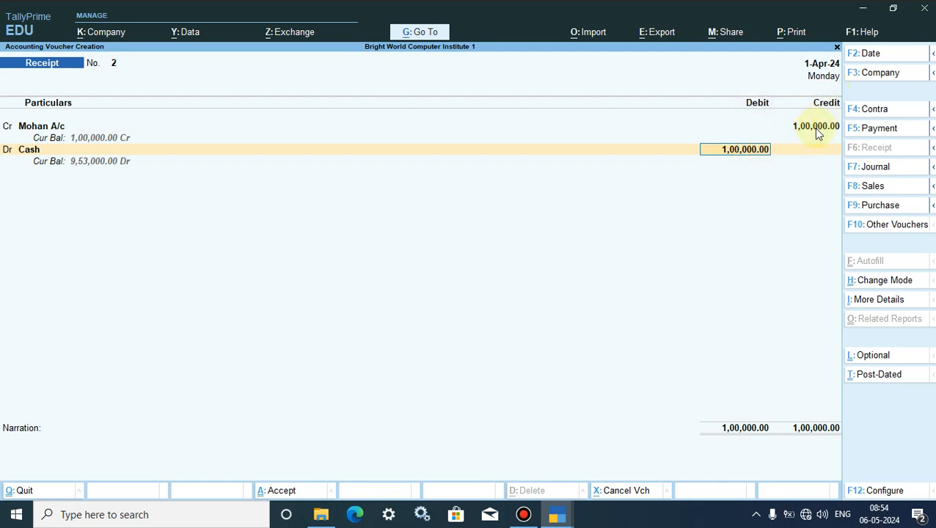
{"action": "key", "text": "Return"}
{"action": "key", "text": "Return"}
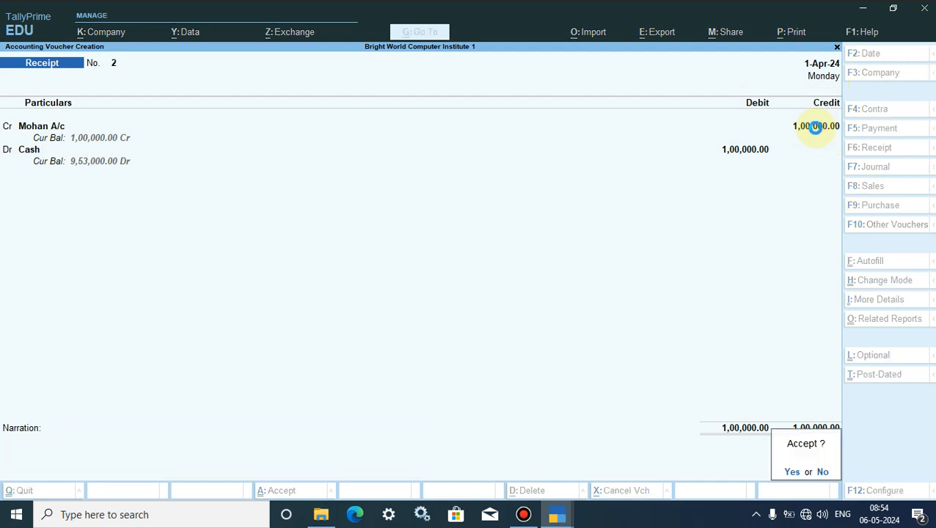
{"action": "key", "text": "Return"}
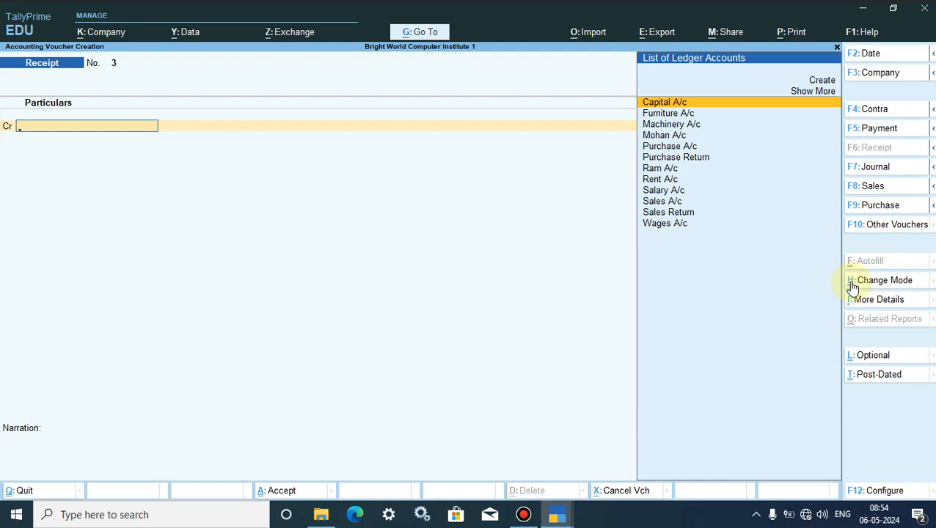
Switch the receipt voucher to Single Entry mode and choose Cash as its account
{"action": "left_click", "coordinate": [880, 283]}
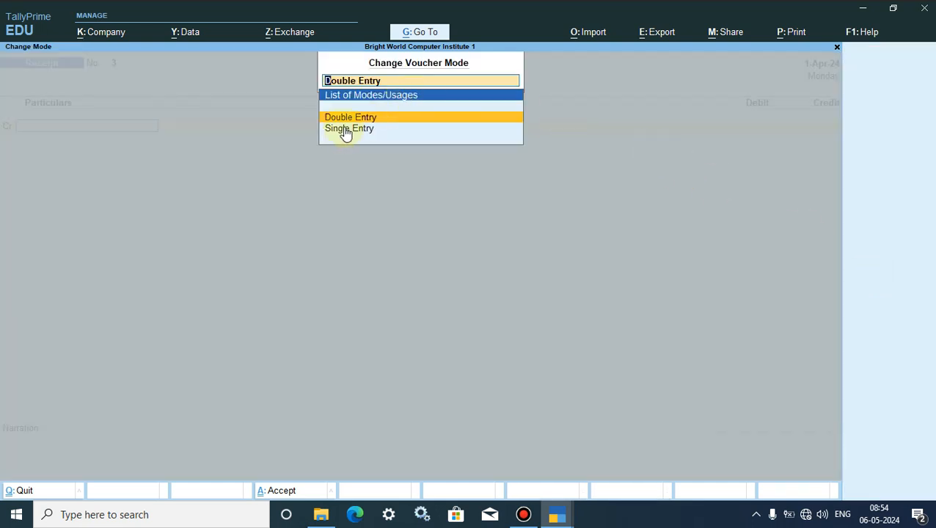
{"action": "left_click", "coordinate": [346, 130]}
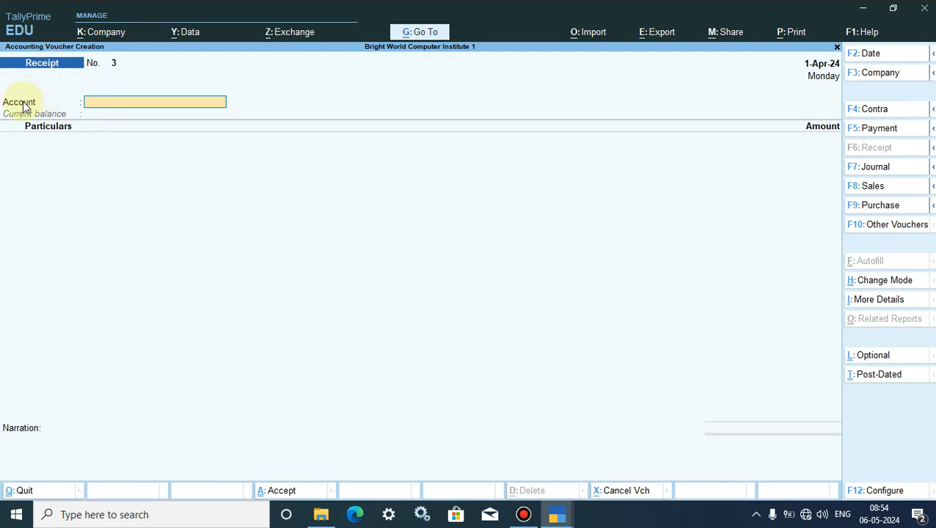
{"action": "left_click", "coordinate": [103, 107]}
{"action": "key", "text": "Return"}
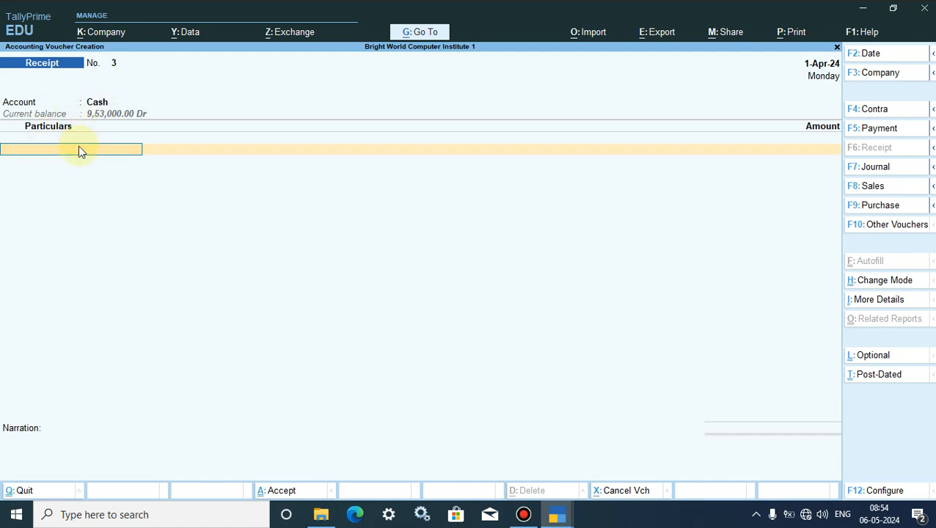
Enter Capital A/c with an amount of 1,00,000 in the particulars and save the voucher without a narration
{"action": "type", "text": "Ca"}
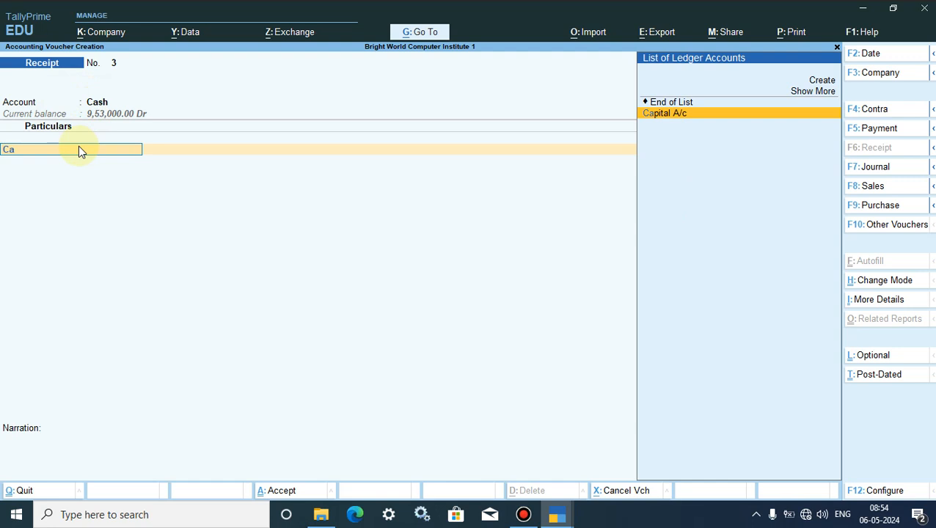
{"action": "key", "text": "Return"}
{"action": "type", "text": "1,00,000"}
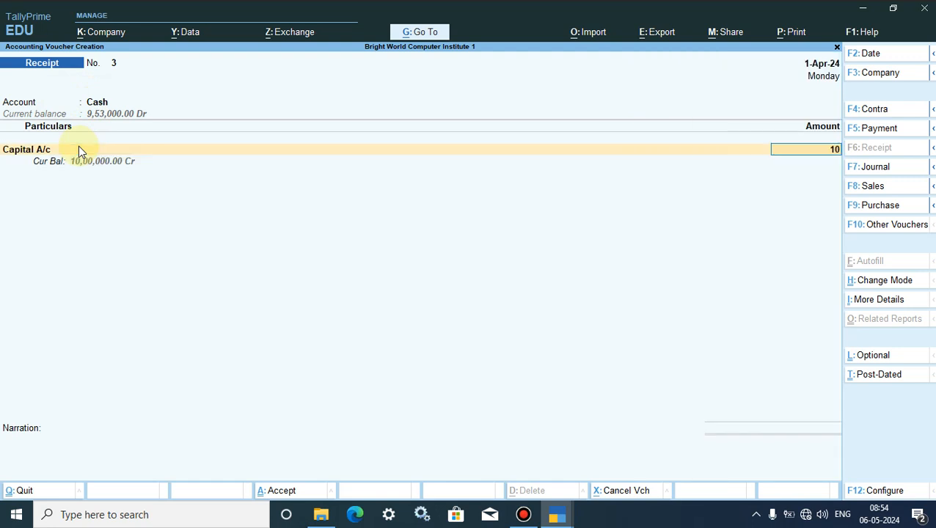
{"action": "key", "text": "Return"}
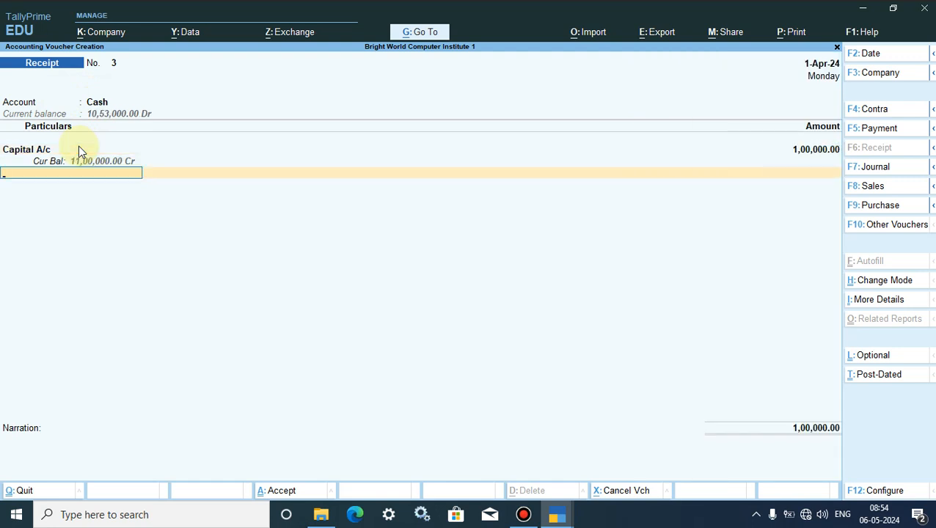
{"action": "key", "text": "Return"}
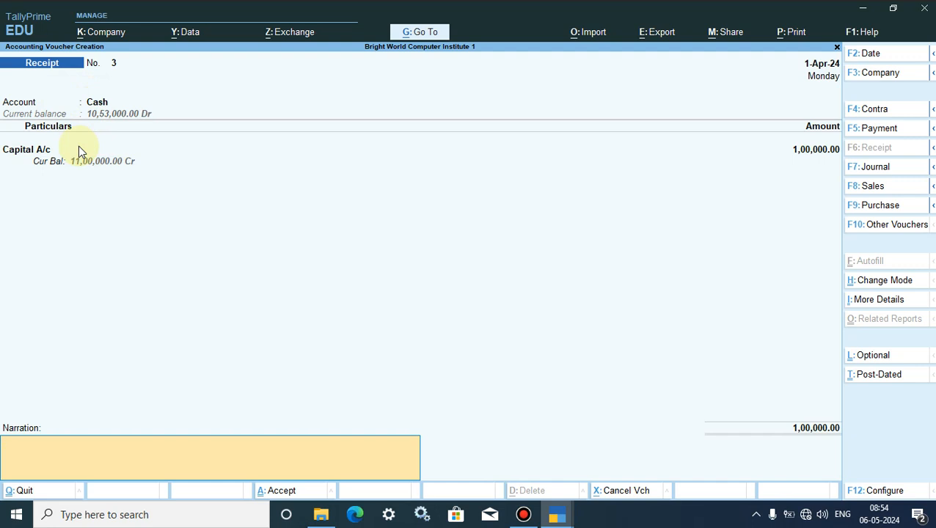
{"action": "key", "text": "Return"}
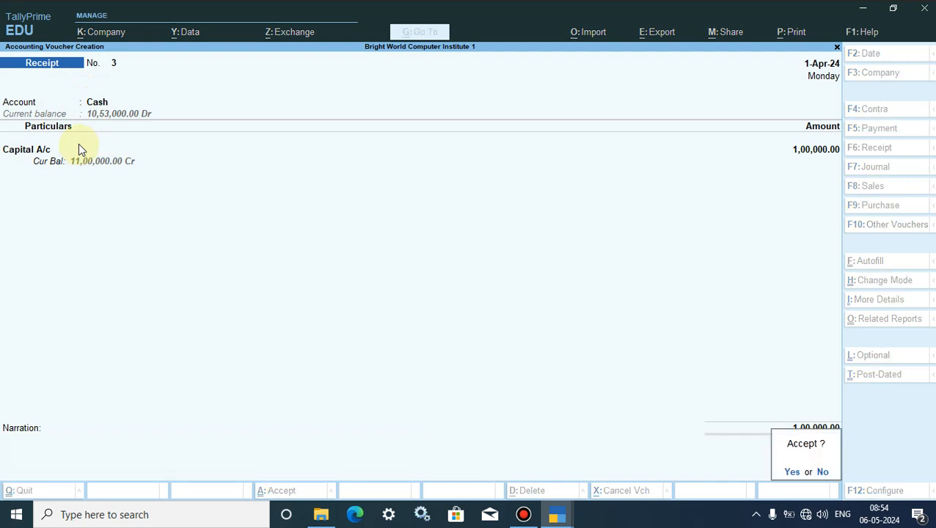
{"action": "left_click", "coordinate": [792, 473]}
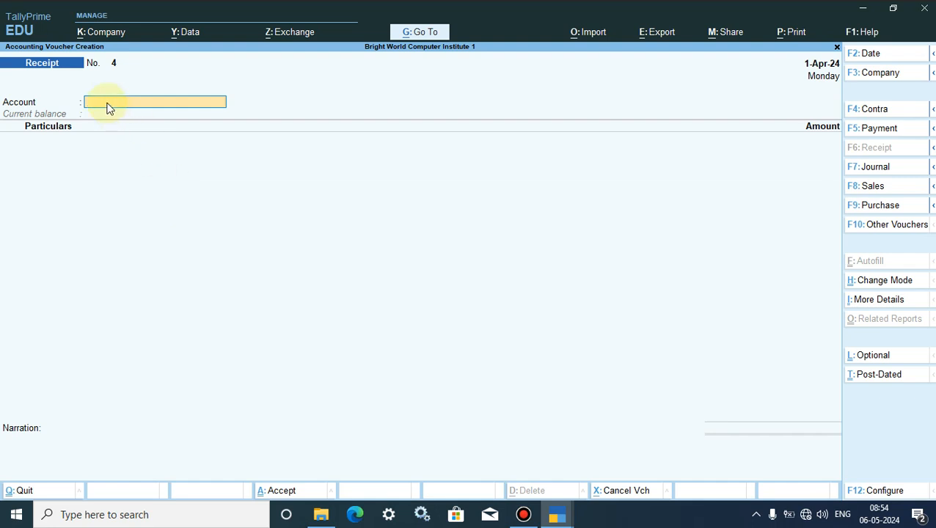
Record a single-entry receipt of 10,000 into Cash from the debtor's ledger and save it without a narration
{"action": "type", "text": "Ca"}
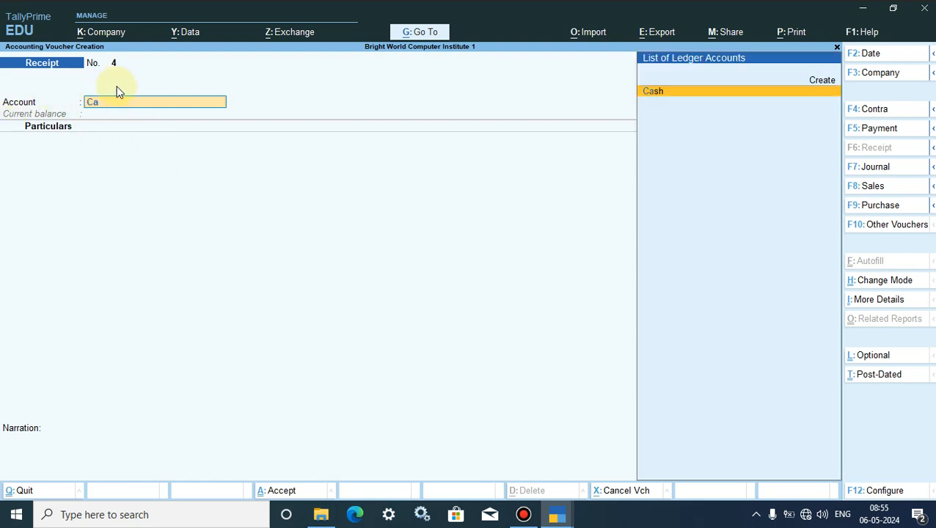
{"action": "key", "text": "Return"}
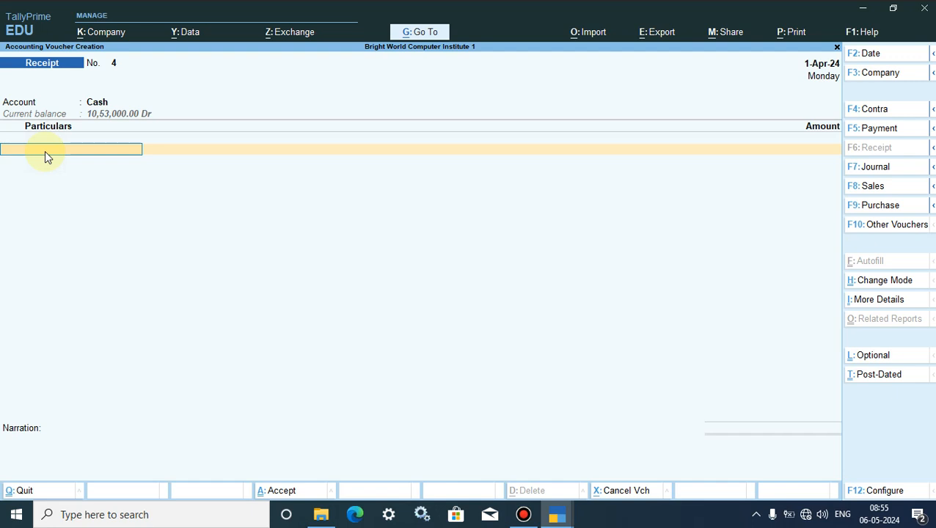
{"action": "type", "text": "Mo"}
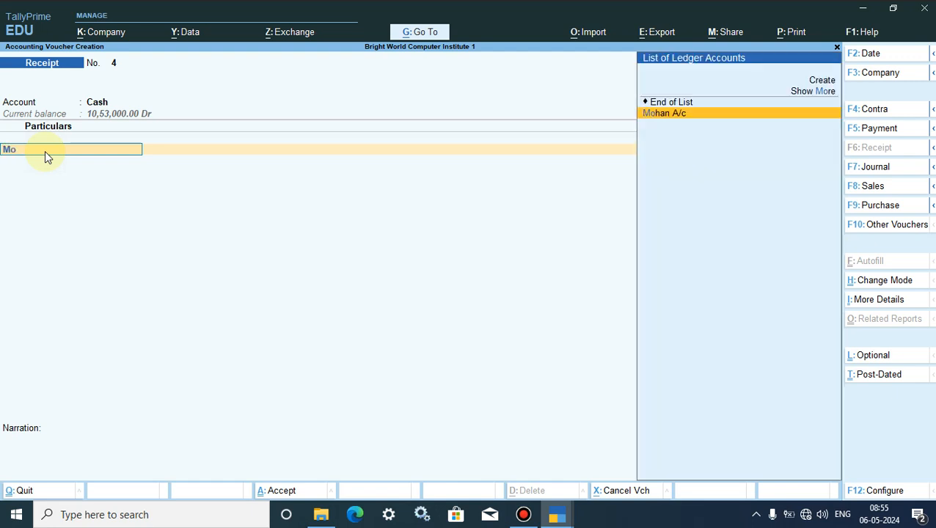
{"action": "left_click", "coordinate": [653, 112]}
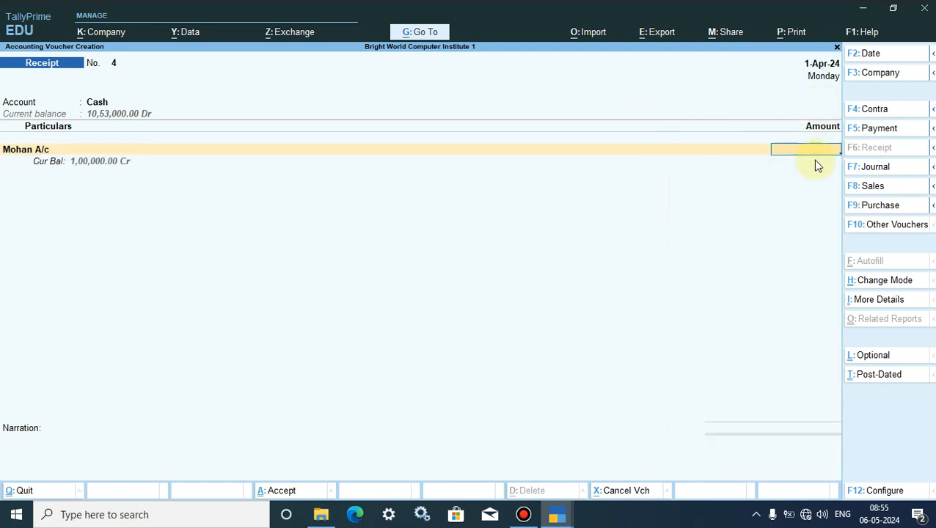
{"action": "type", "text": "10000"}
{"action": "key", "text": "Return"}
{"action": "key", "text": "Return"}
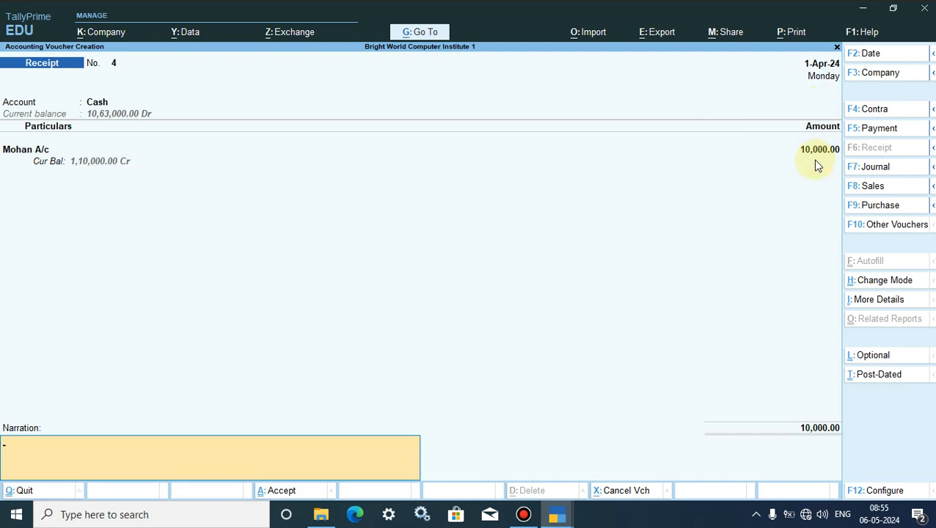
{"action": "key", "text": "Return"}
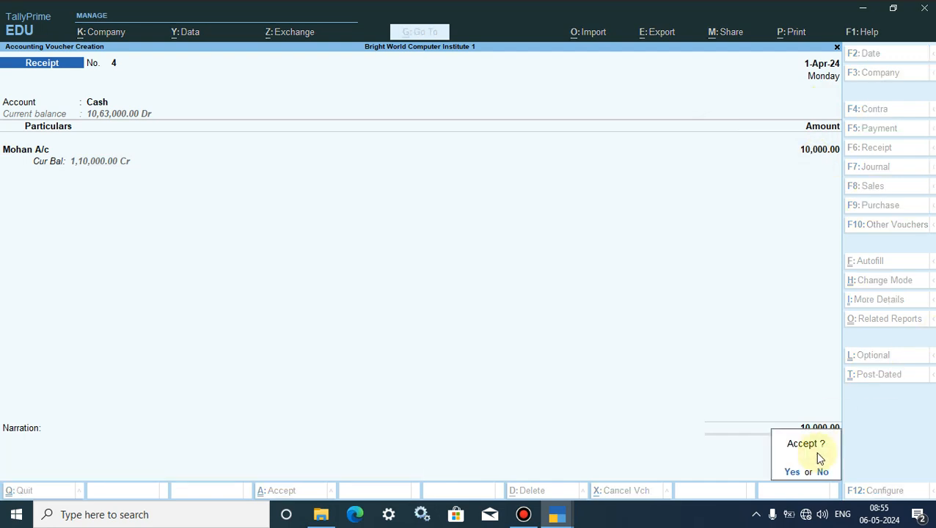
{"action": "left_click", "coordinate": [790, 472]}
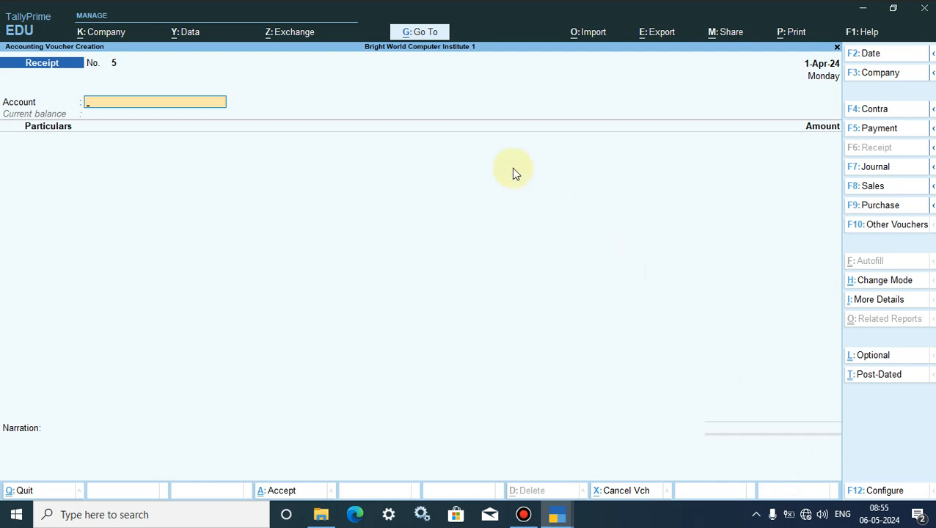
Leave voucher entry, open the Day Book, and review receipt voucher 1 for Capital A/c without altering it
{"action": "key", "text": "Escape"}
{"action": "key", "text": "y"}
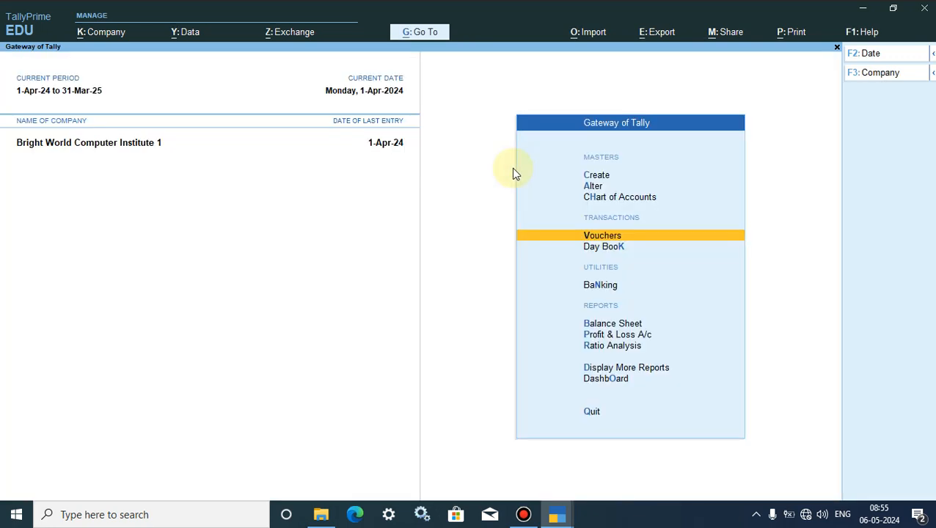
{"action": "left_click", "coordinate": [604, 248]}
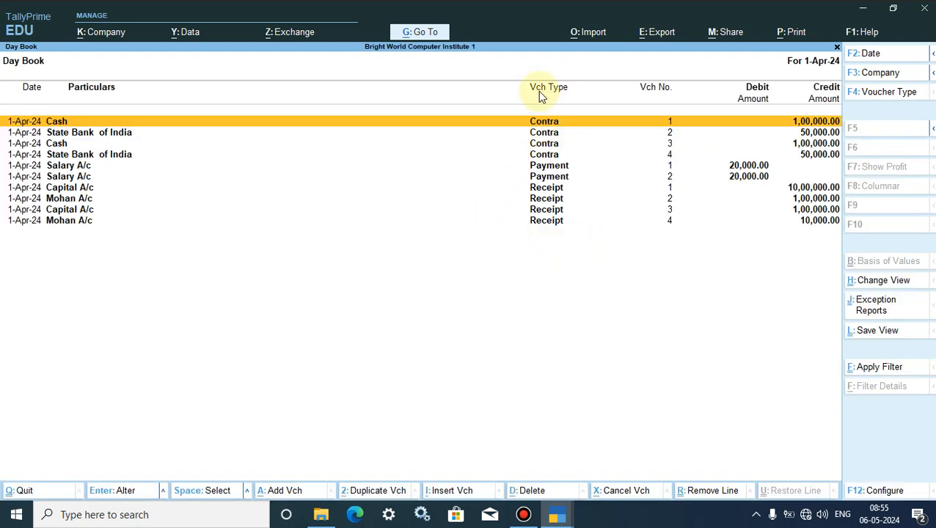
{"action": "left_click", "coordinate": [547, 189]}
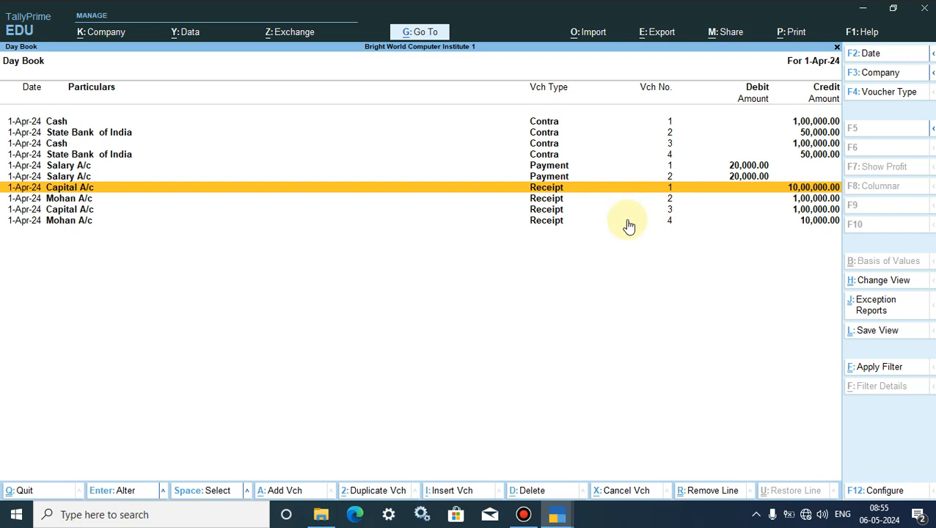
{"action": "key", "text": "Return"}
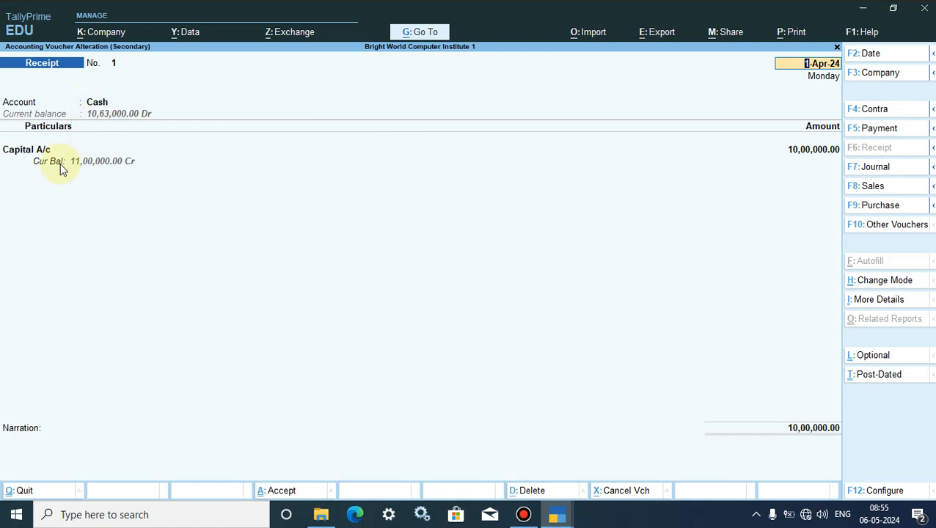
{"action": "key", "text": "Escape"}
{"action": "key", "text": "y"}
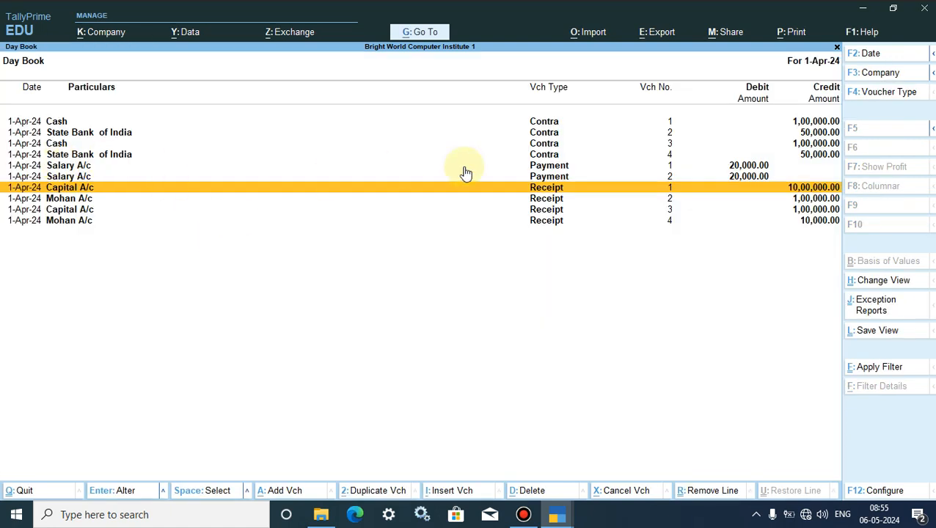
Review receipt vouchers 2 and 3 from the Day Book, checking their account, particulars and amount, and close each unaltered
{"action": "left_click", "coordinate": [552, 201]}
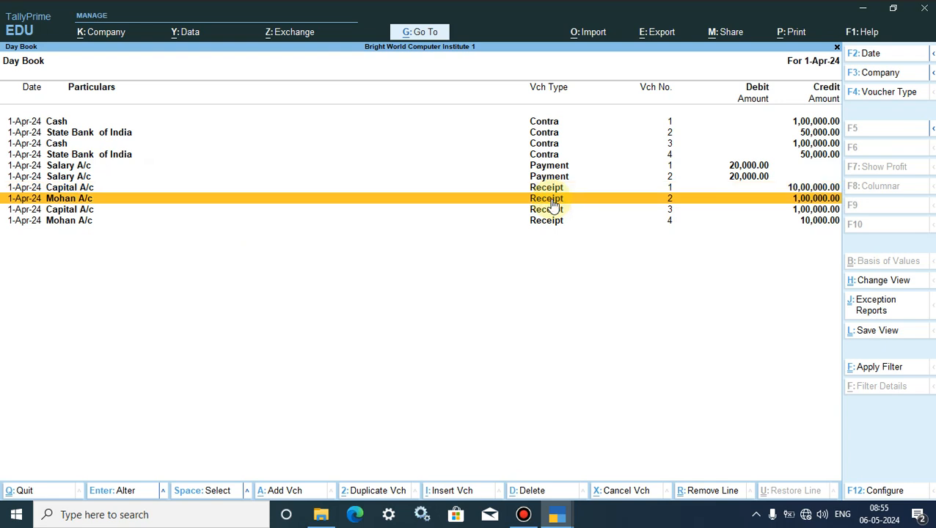
{"action": "left_click", "coordinate": [551, 204]}
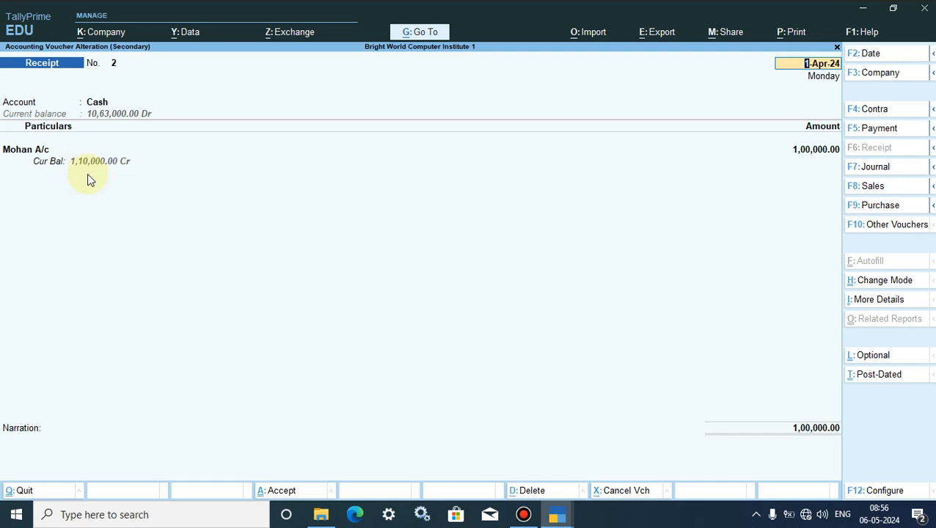
{"action": "key", "text": "Escape"}
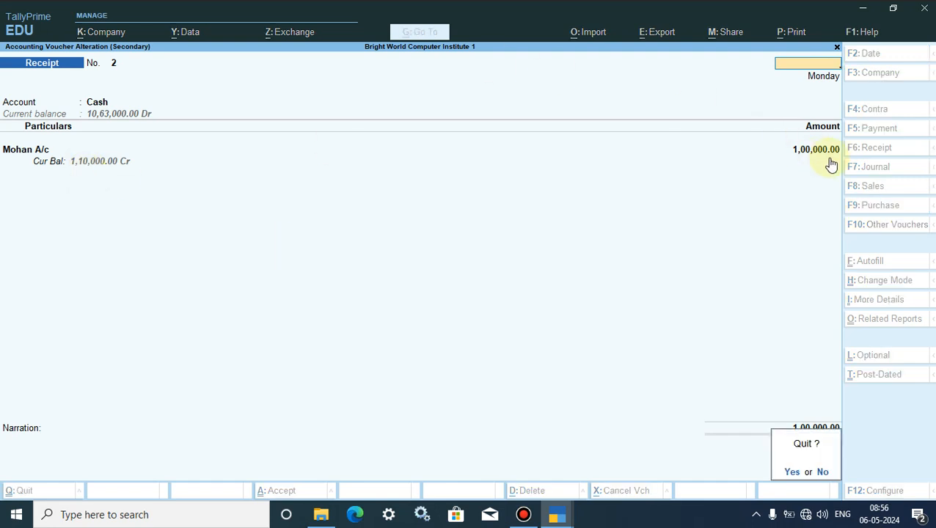
{"action": "key", "text": "y"}
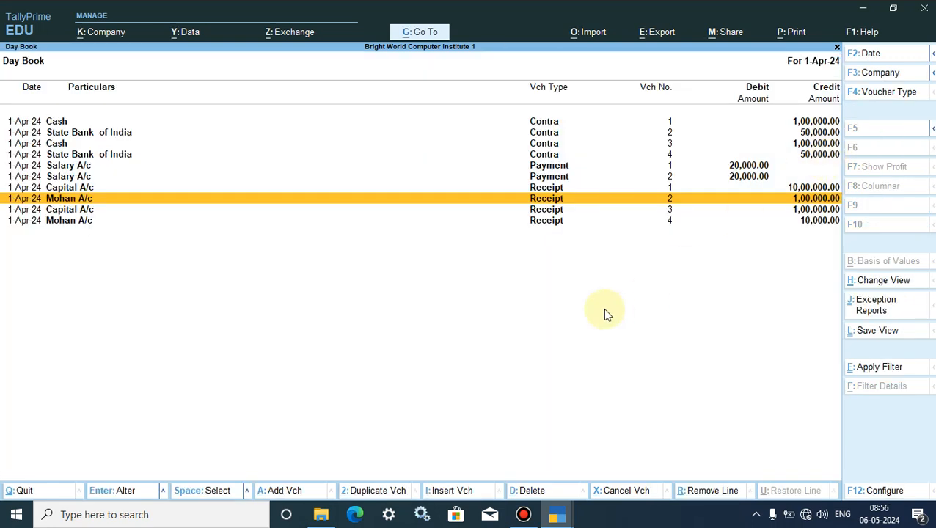
{"action": "left_click", "coordinate": [543, 212]}
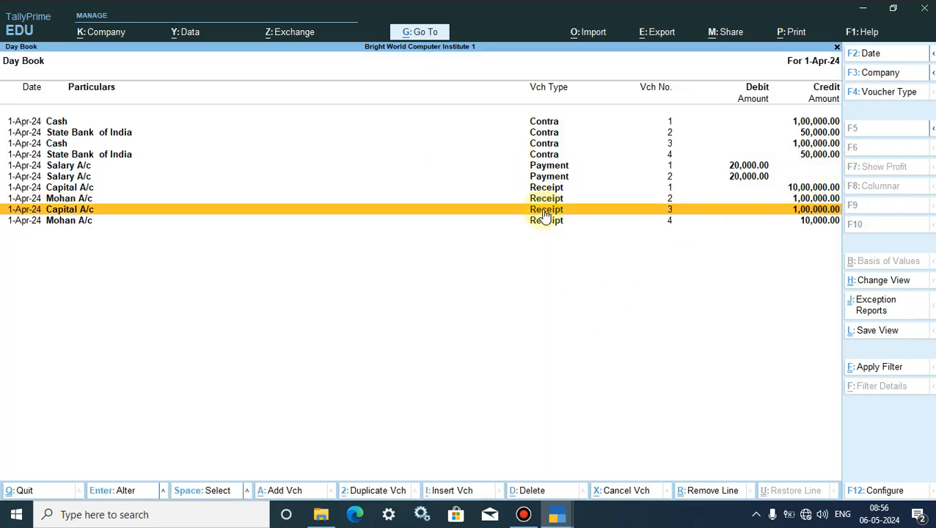
{"action": "left_click", "coordinate": [545, 213]}
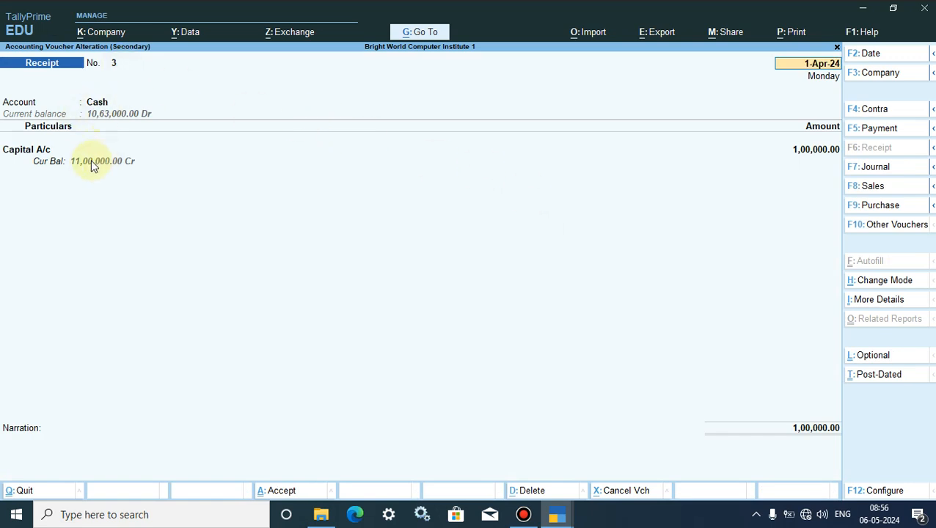
{"action": "key", "text": "Escape"}
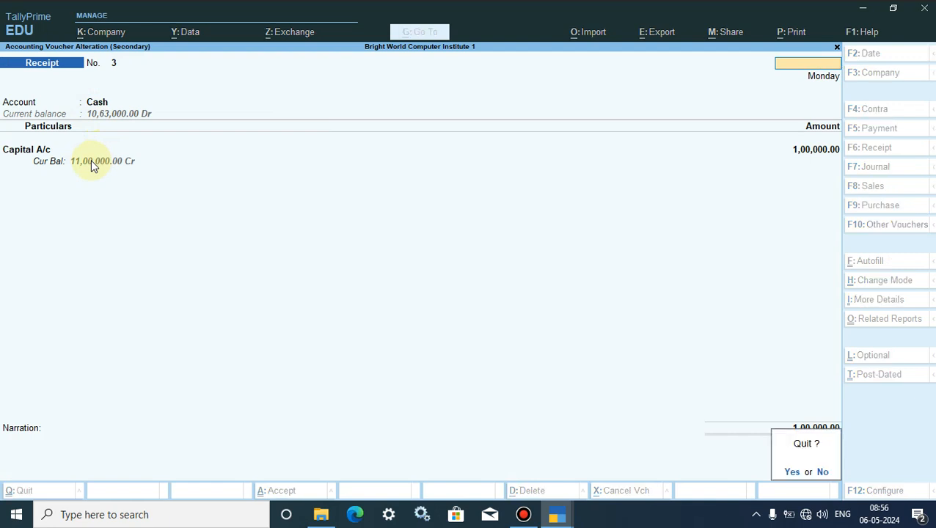
{"action": "key", "text": "y"}
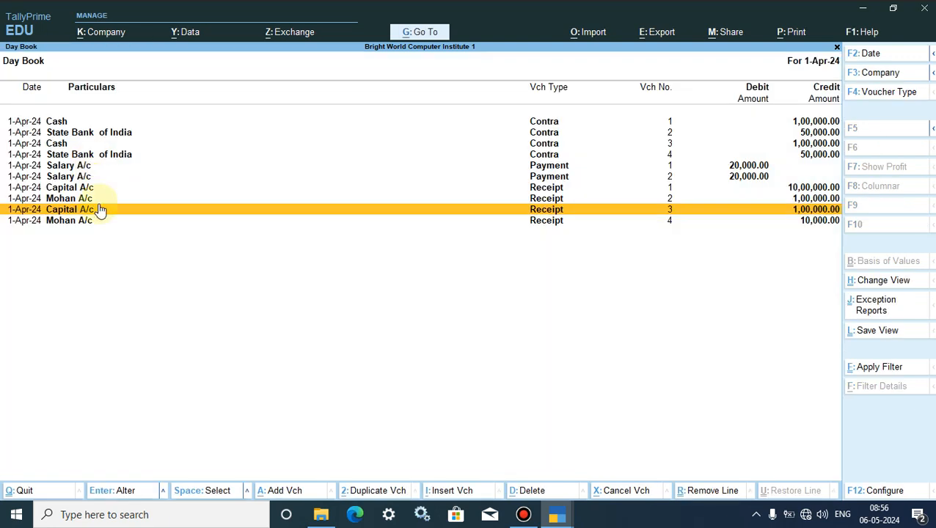
Review receipt voucher 4 from the Day Book, checking its account, particulars and amount, and close it unaltered
{"action": "left_click", "coordinate": [534, 222]}
{"action": "left_click", "coordinate": [534, 222]}
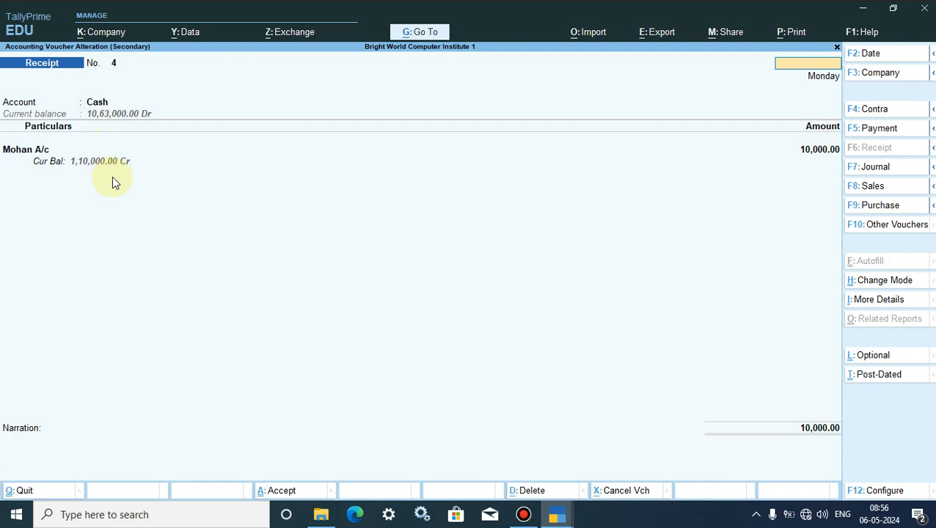
{"action": "key", "text": "Escape"}
{"action": "key", "text": "y"}
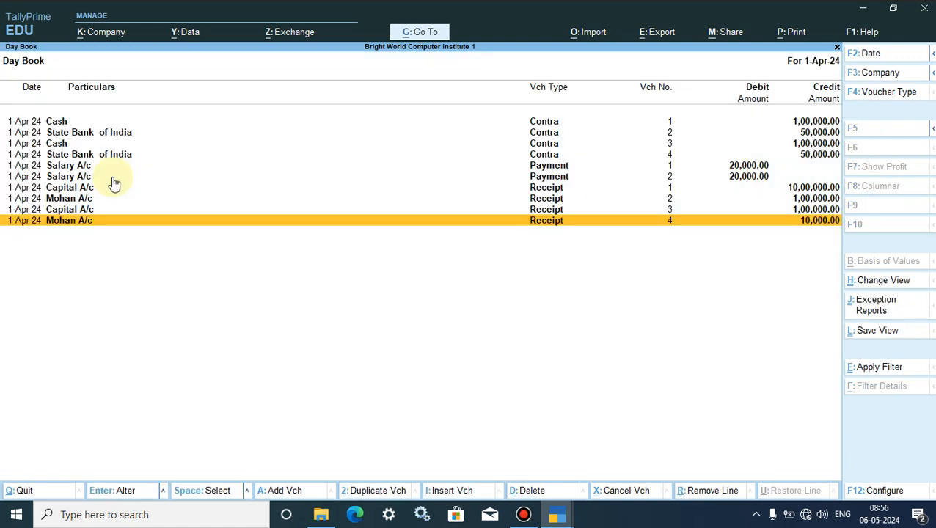
{"action": "left_click", "coordinate": [553, 189]}
{"action": "left_click", "coordinate": [553, 199]}
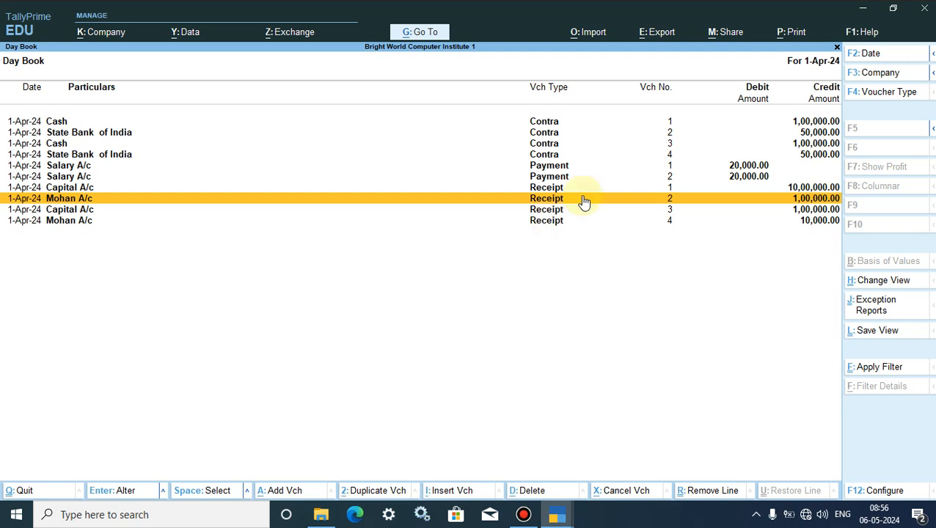
{"action": "left_click", "coordinate": [900, 283]}
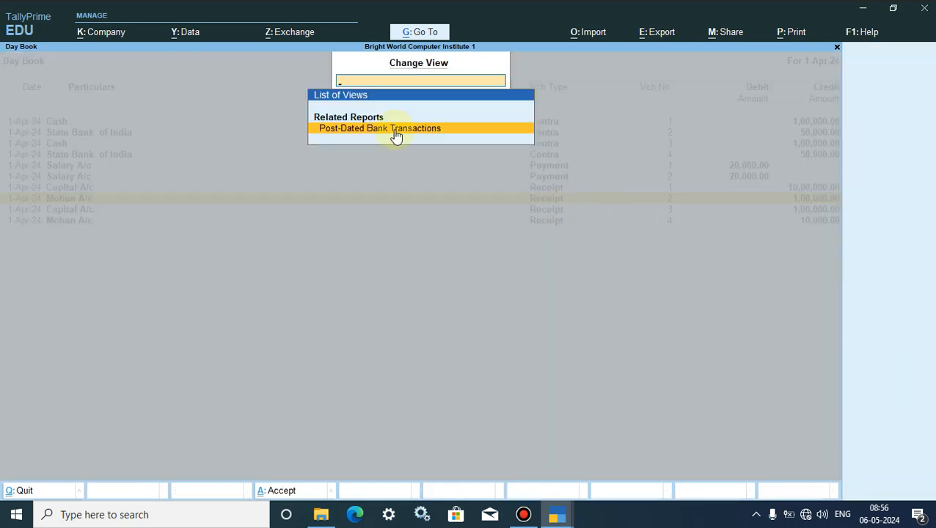
{"action": "key", "text": "Escape"}
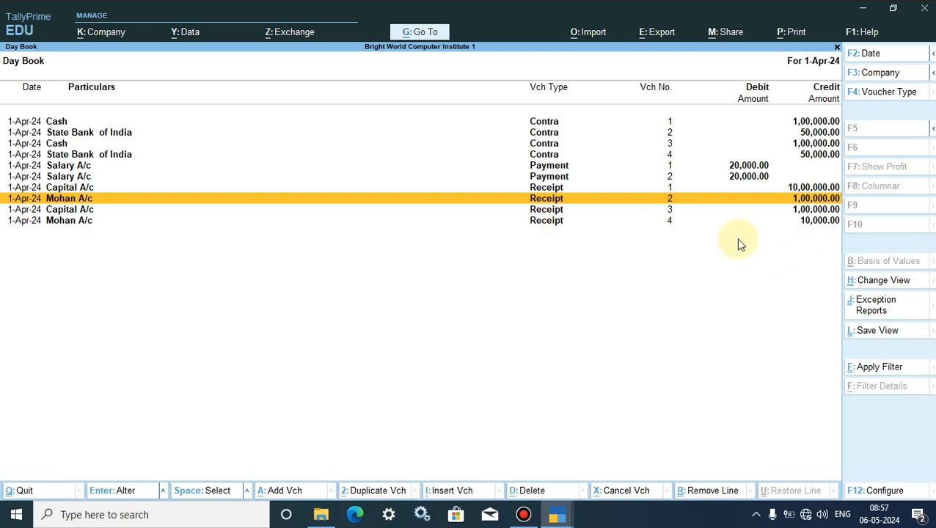
Leave the Day Book, start a receipt voucher, switch its mode to Double Entry, and exit without recording it
{"action": "key", "text": "Escape"}
{"action": "left_click", "coordinate": [599, 239]}
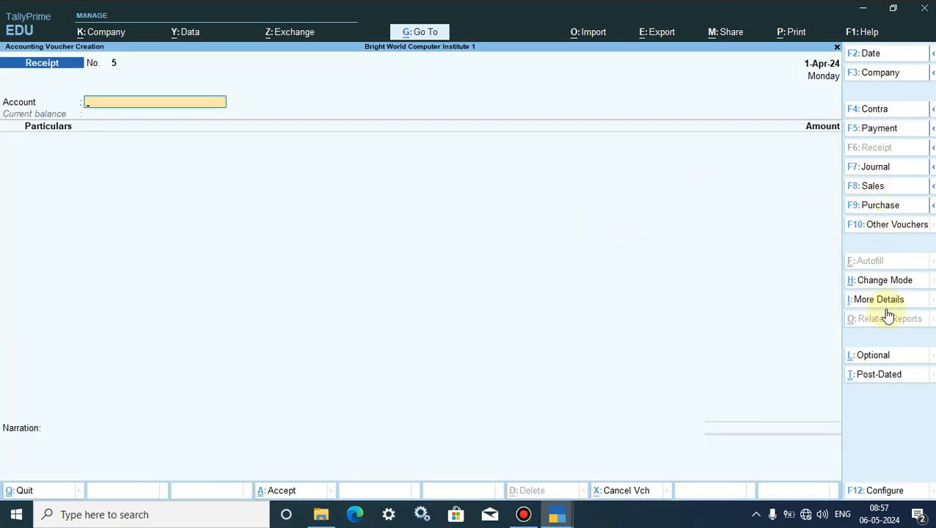
{"action": "left_click", "coordinate": [884, 286]}
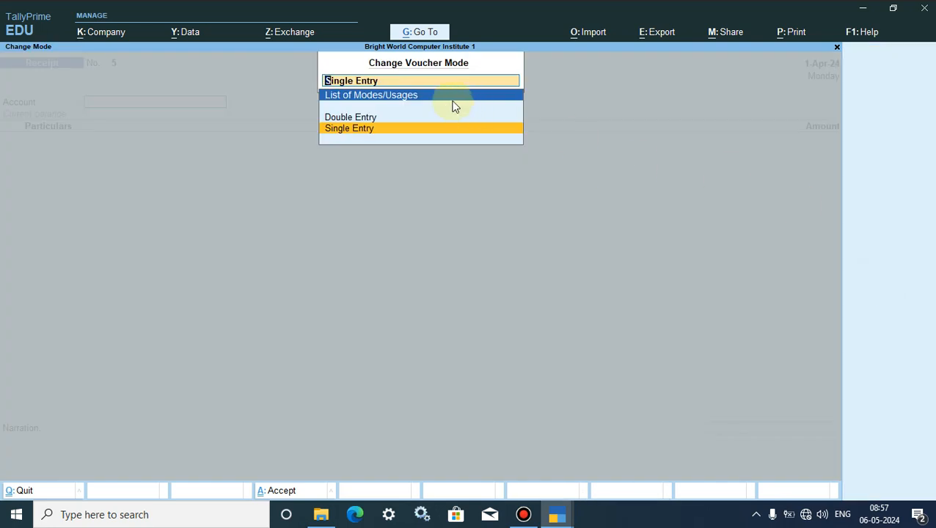
{"action": "key", "text": "Up"}
{"action": "key", "text": "Return"}
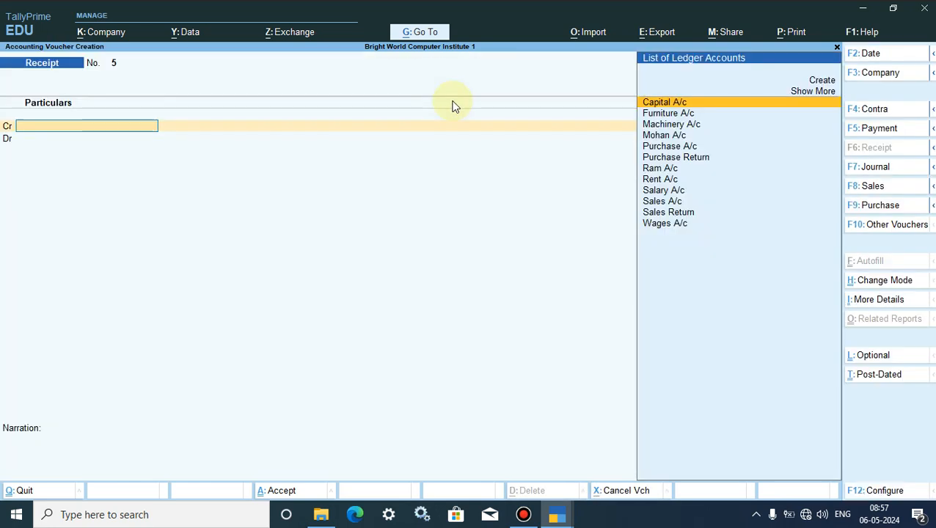
{"action": "key", "text": "Escape"}
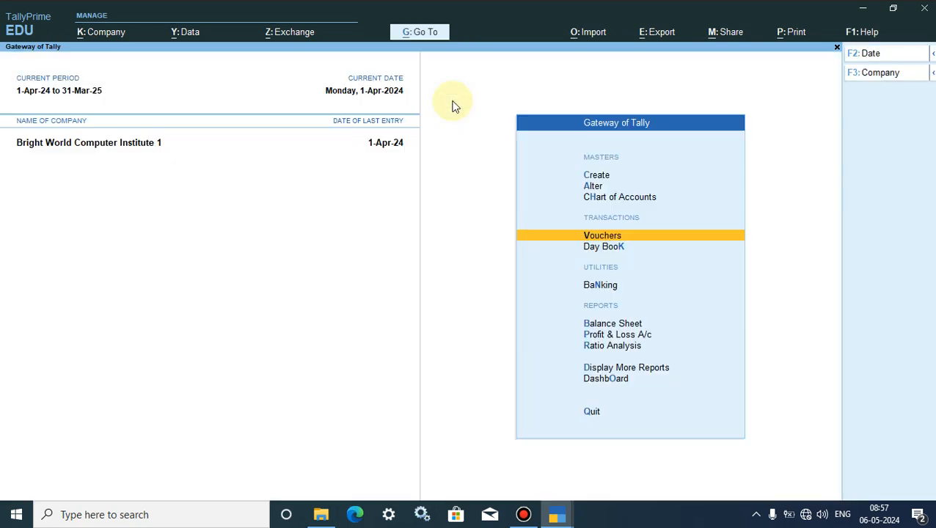
Reopen the Day Book and review receipt vouchers 1 and 4 in double entry format, checking their credit and debit ledgers
{"action": "left_click", "coordinate": [613, 248]}
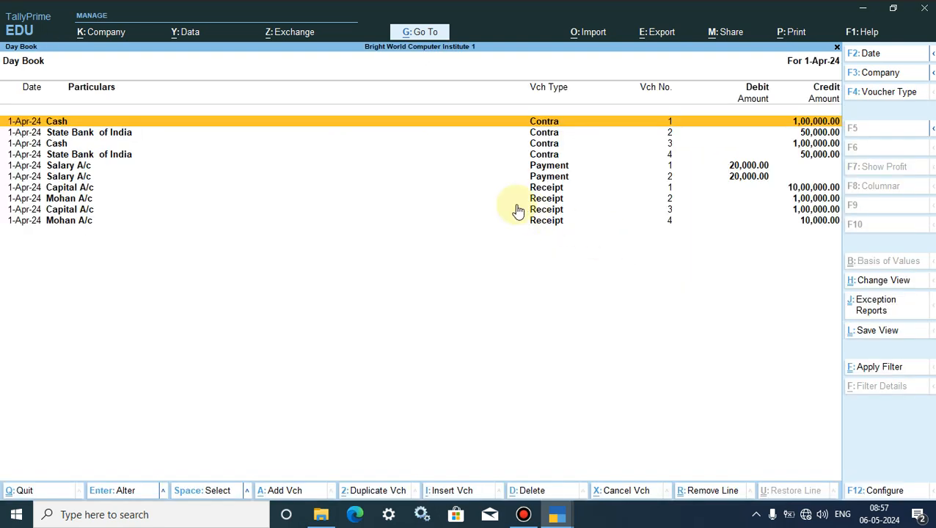
{"action": "left_click", "coordinate": [557, 193]}
{"action": "left_click", "coordinate": [556, 192]}
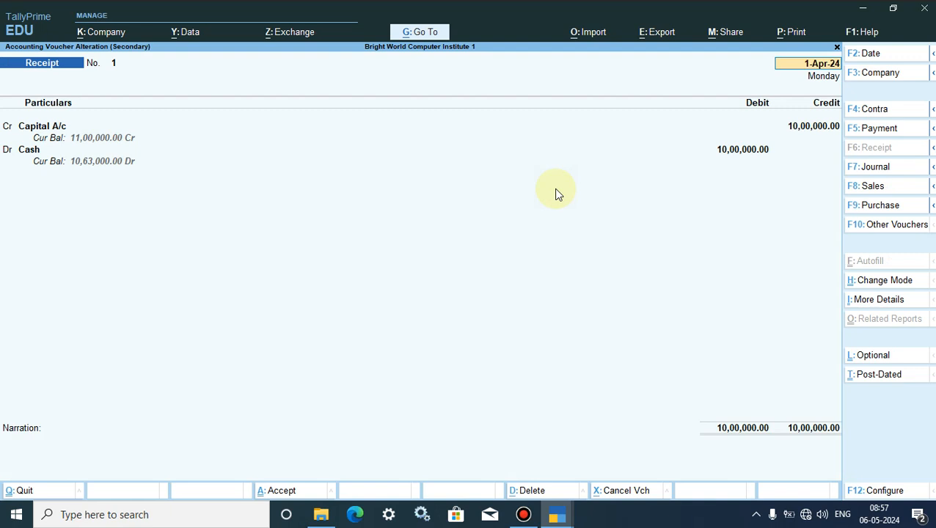
{"action": "key", "text": "BackSpace"}
{"action": "key", "text": "Escape"}
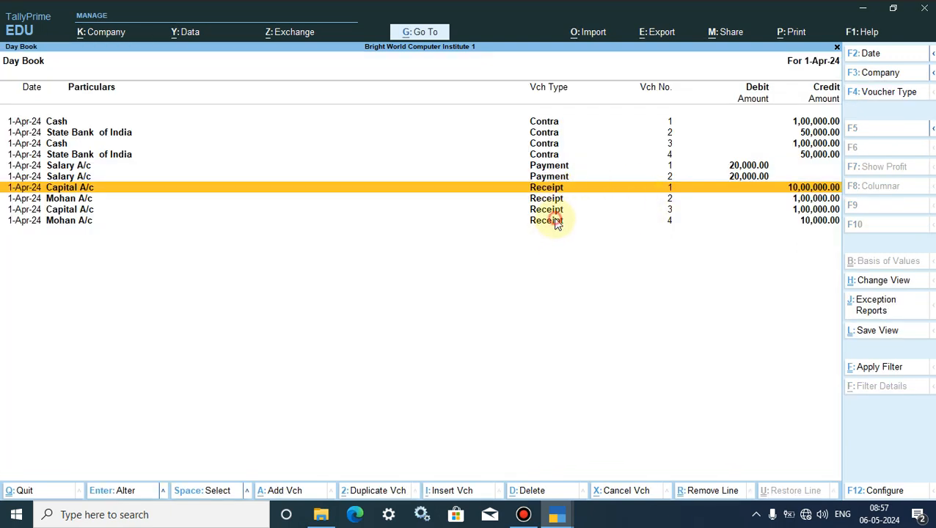
{"action": "left_click", "coordinate": [557, 222]}
{"action": "left_click", "coordinate": [555, 222]}
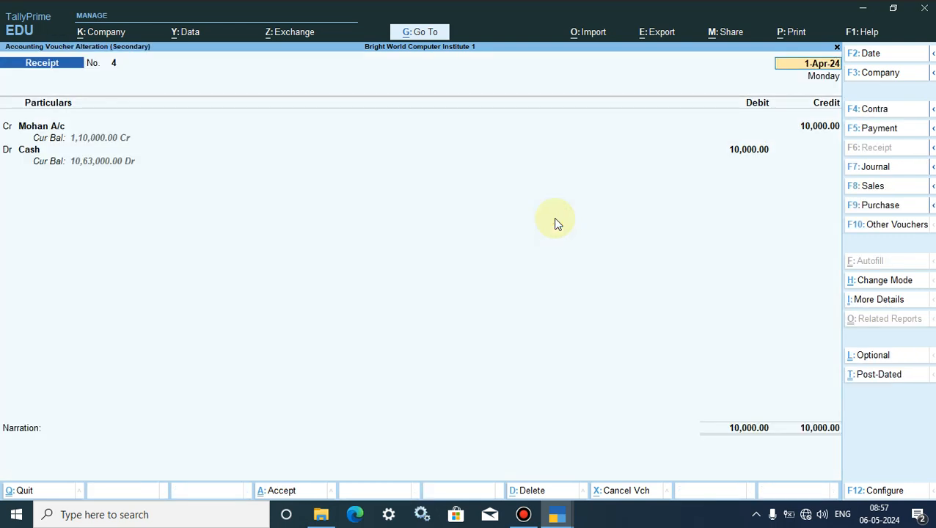